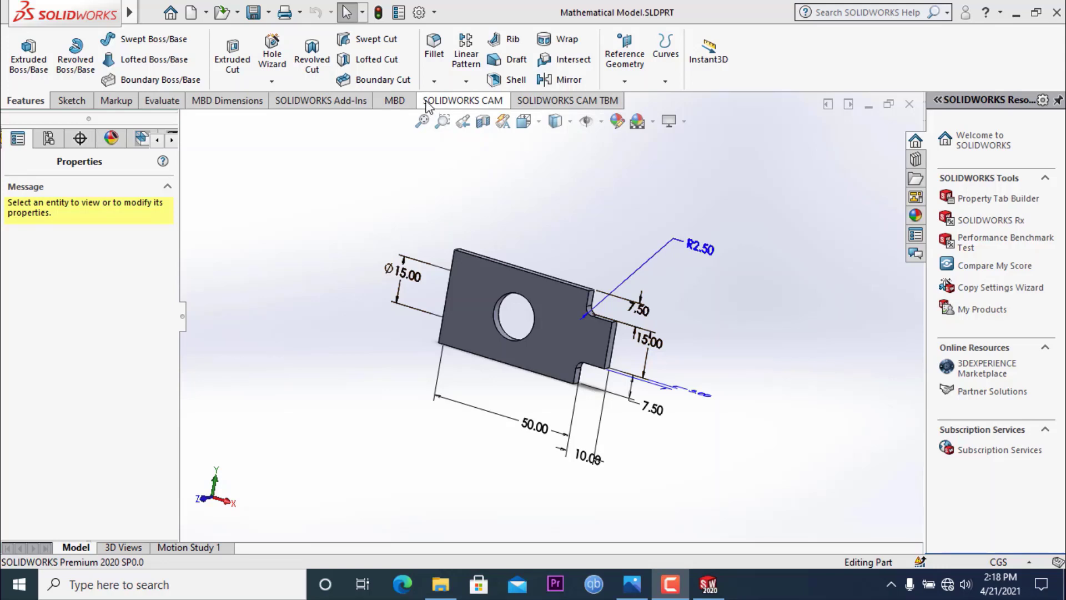
- Enable the SOLIDWORKS Simulation add-in for the current session and at start-up
left_click(420, 12)
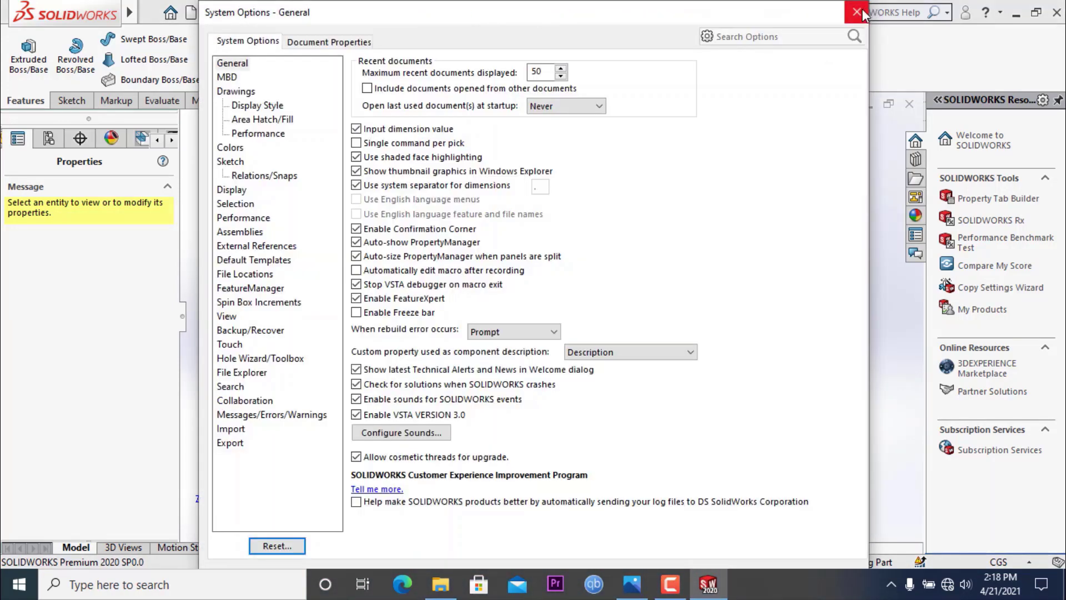
left_click(857, 13)
left_click(435, 12)
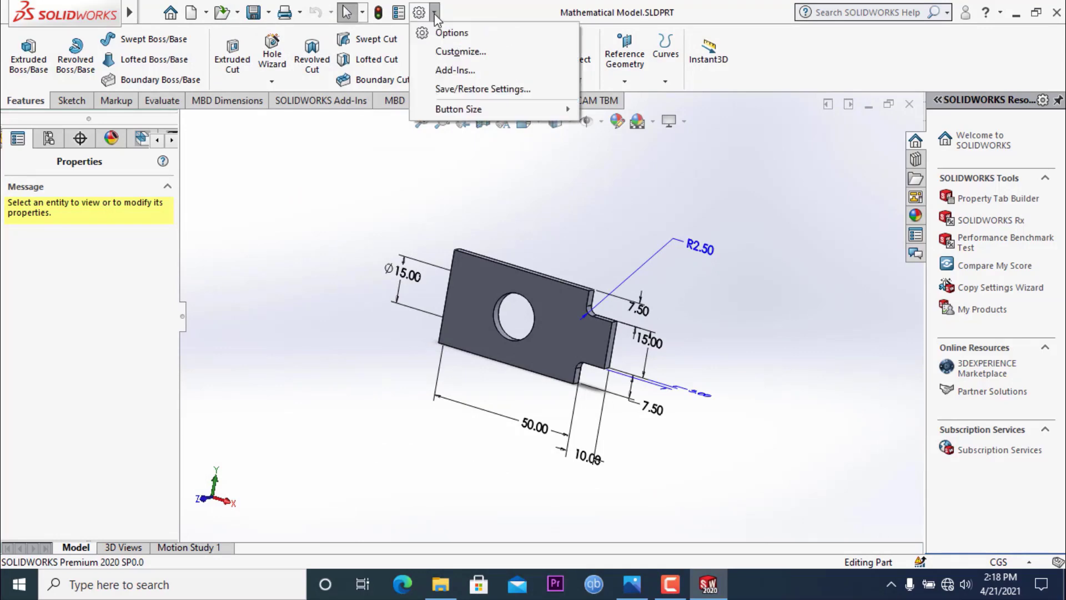
left_click(455, 71)
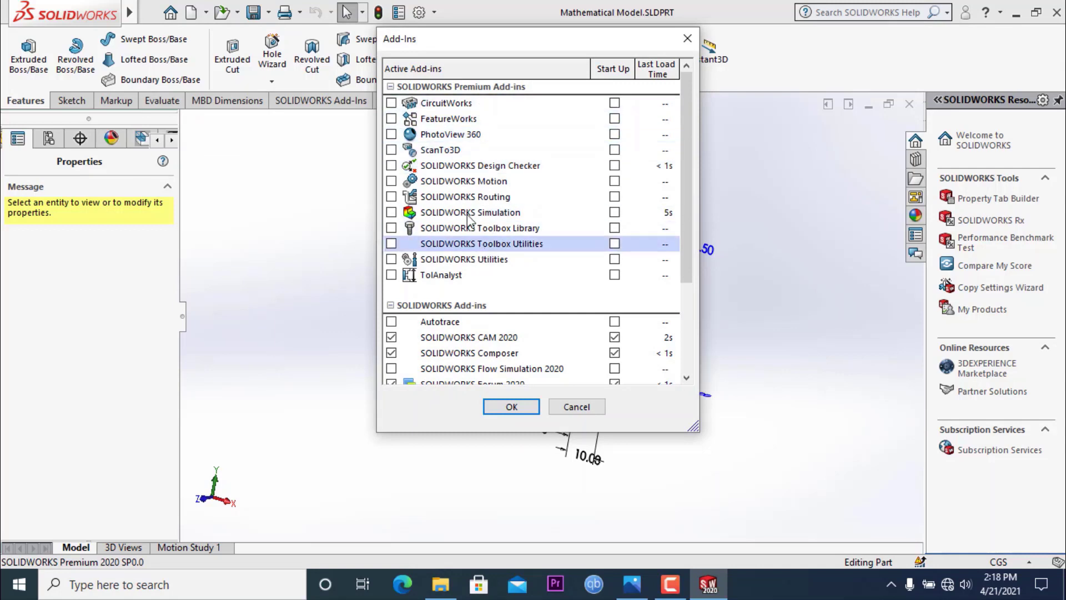
left_click(392, 212)
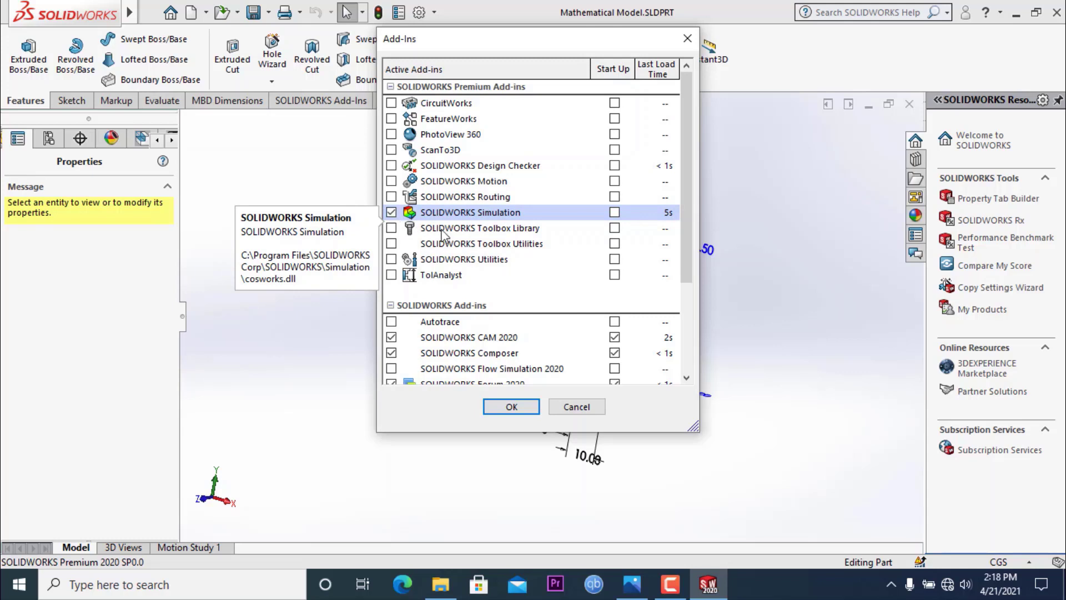
left_click(614, 213)
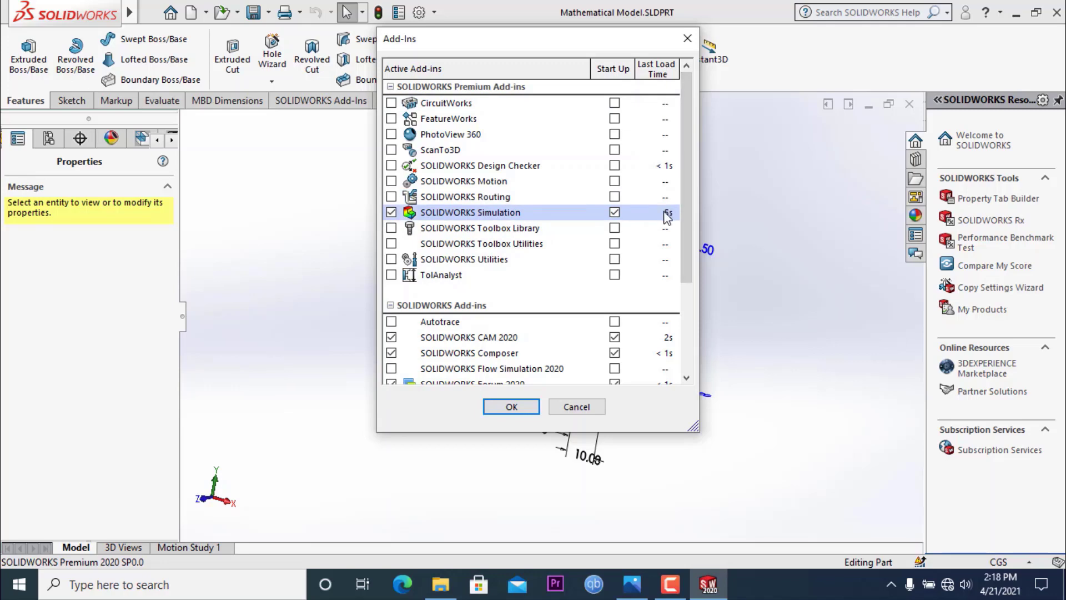
left_click(511, 407)
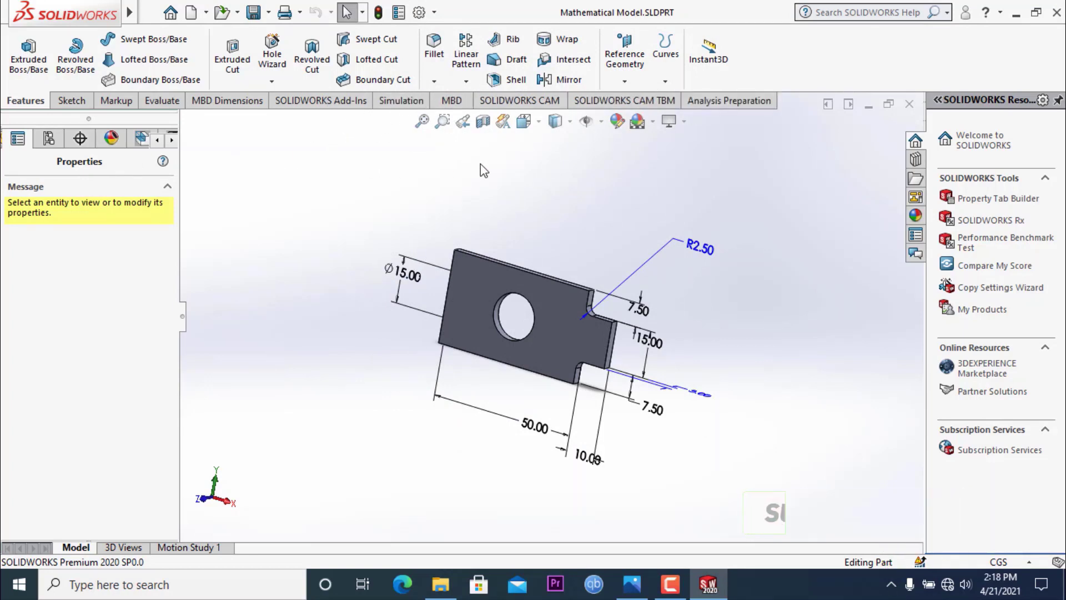
- Start defining a new simulation study for the plate
left_click(401, 100)
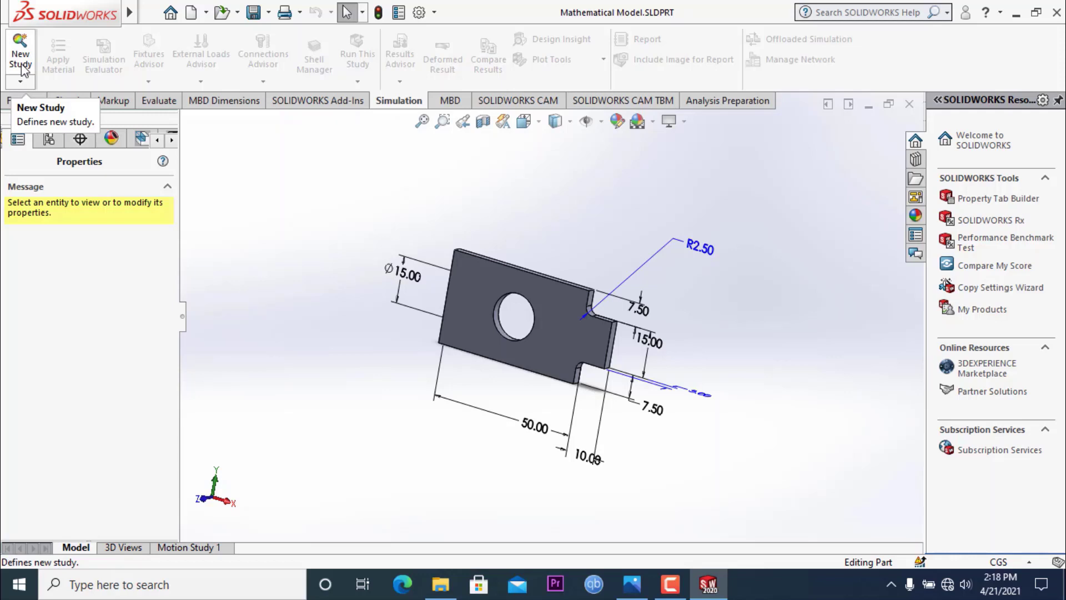
left_click(22, 81)
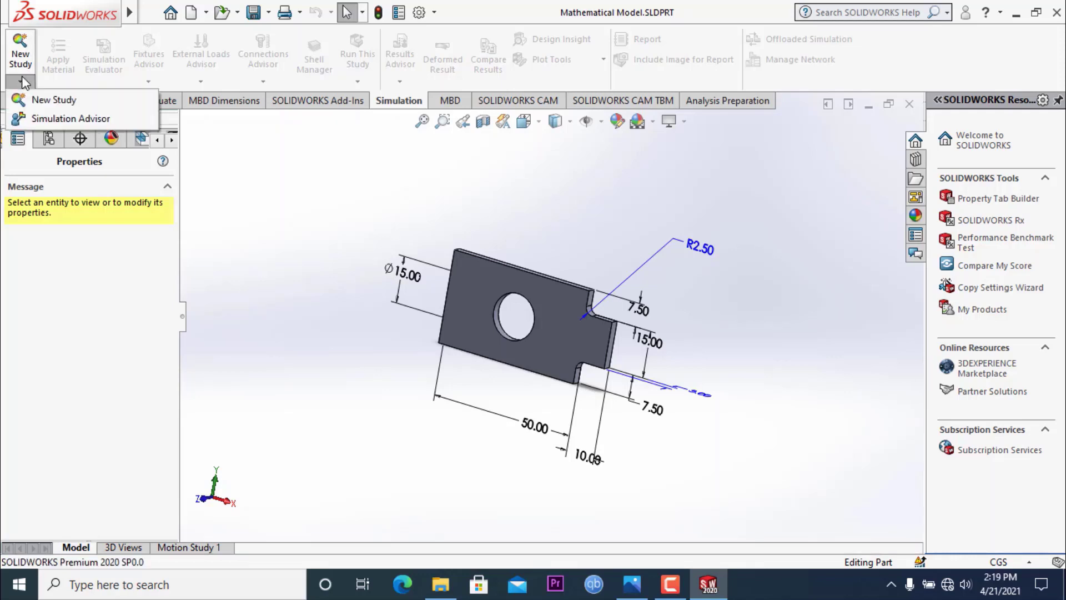
left_click(39, 100)
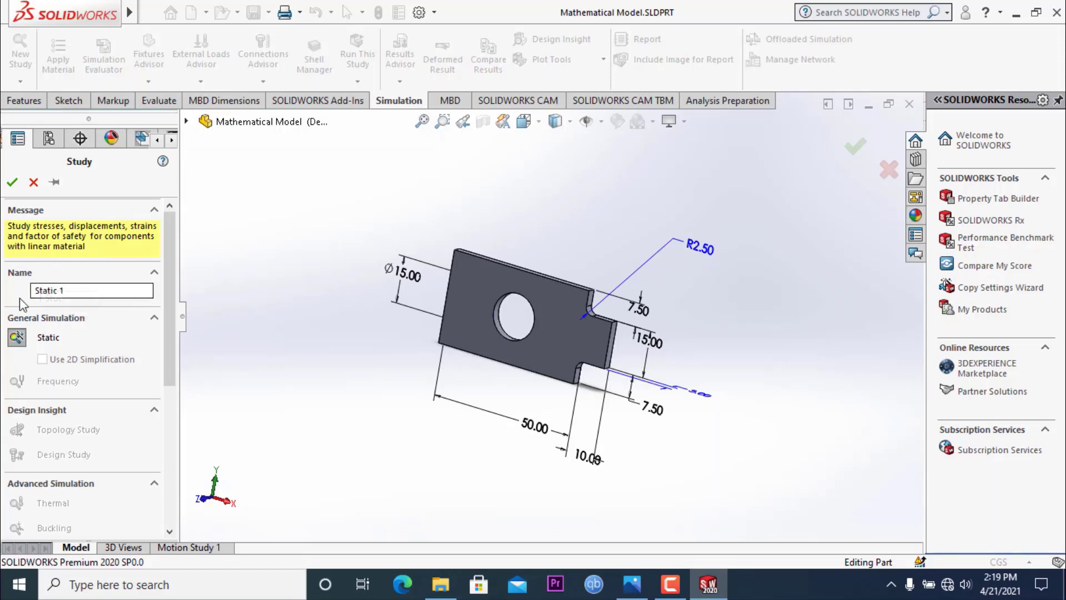
- Try to name the study "Mathematical model 1"
left_click(67, 290)
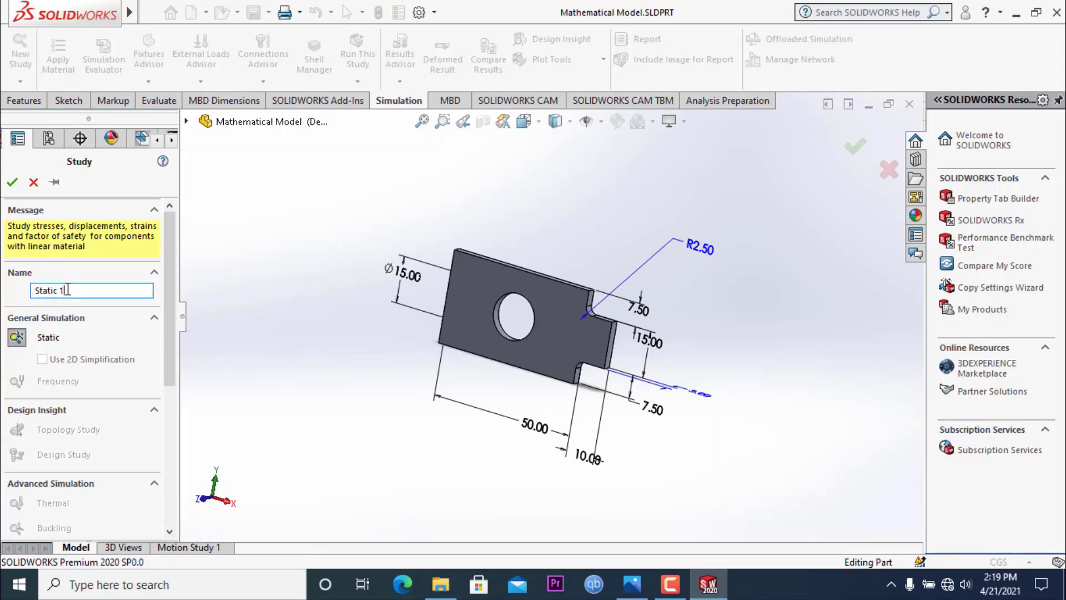
key("BackSpace")
key("BackSpace")
key("BackSpace")
key("BackSpace")
key("BackSpace")
key("BackSpace")
key("BackSpace")
type("Ma")
scroll(66, 322, "down", 5)
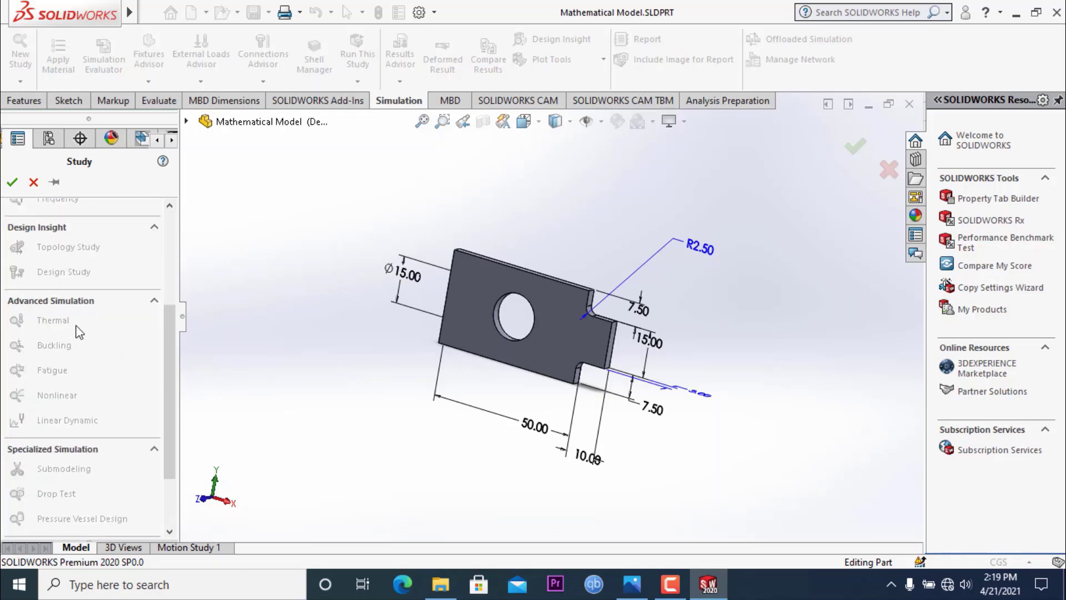
scroll(62, 341, "up", 5)
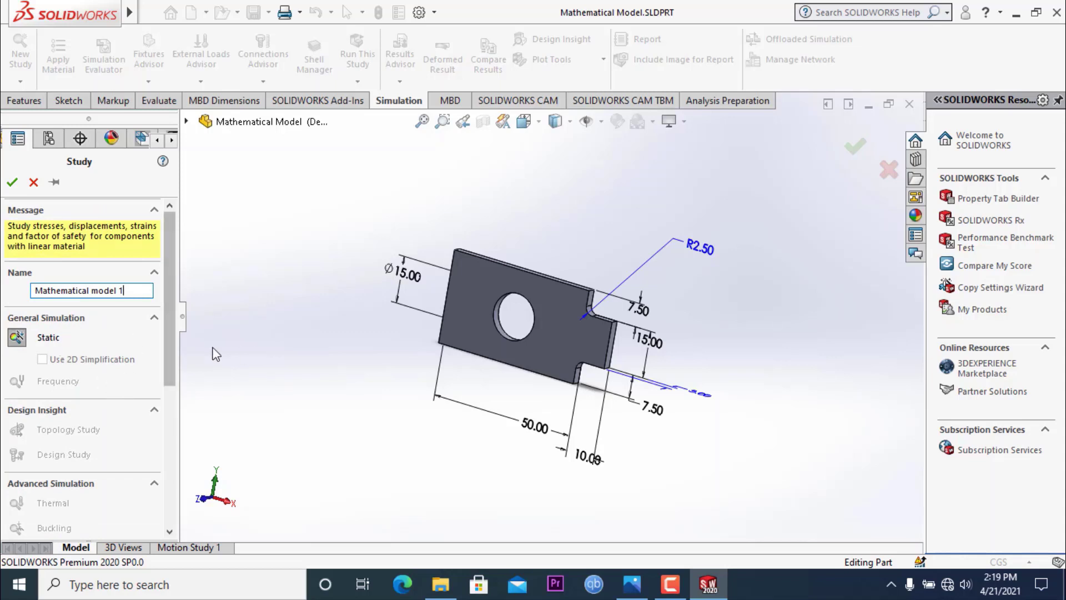
- Choose Static as the analysis type and create the study with its default name, Static 1
left_click(14, 340)
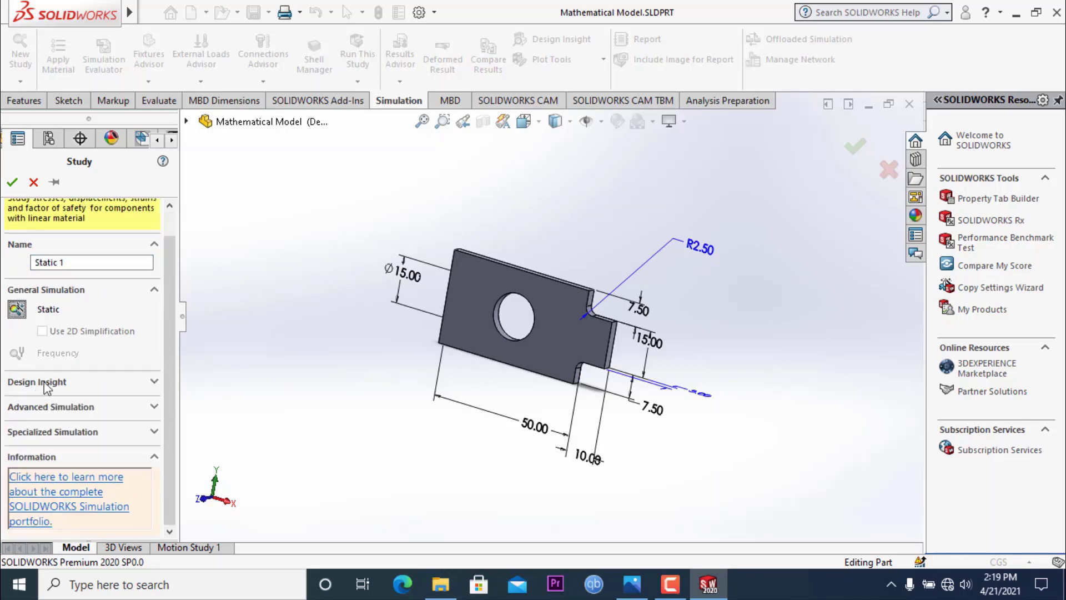
left_click(154, 382)
left_click(153, 383)
left_click(12, 183)
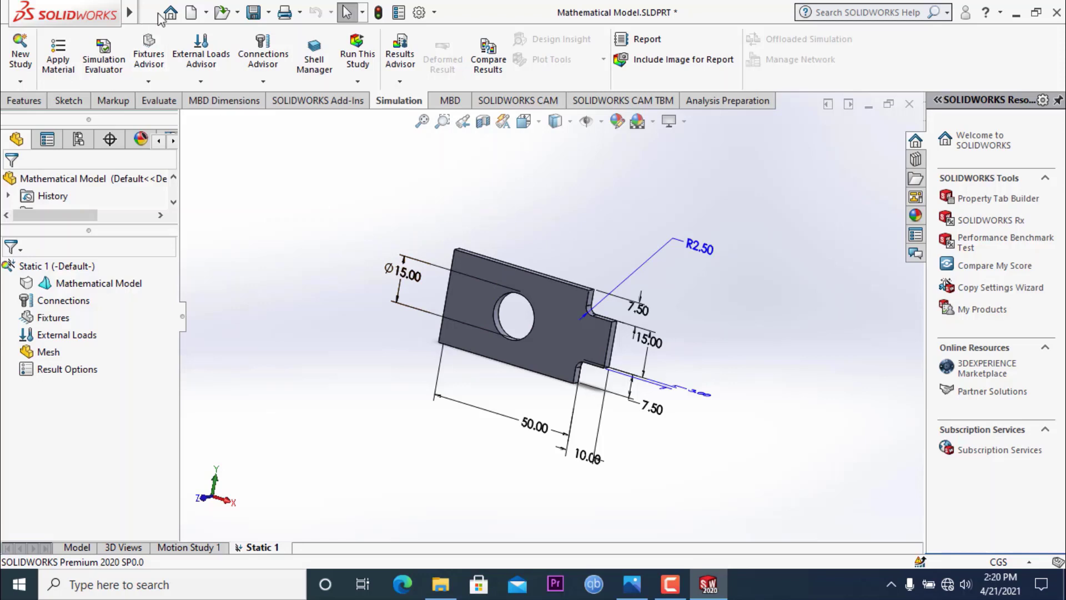
- In the simulation default options, choose mm for length/displacement and N/m^2 for pressure/stress
mouse_move(133, 21)
left_click(315, 14)
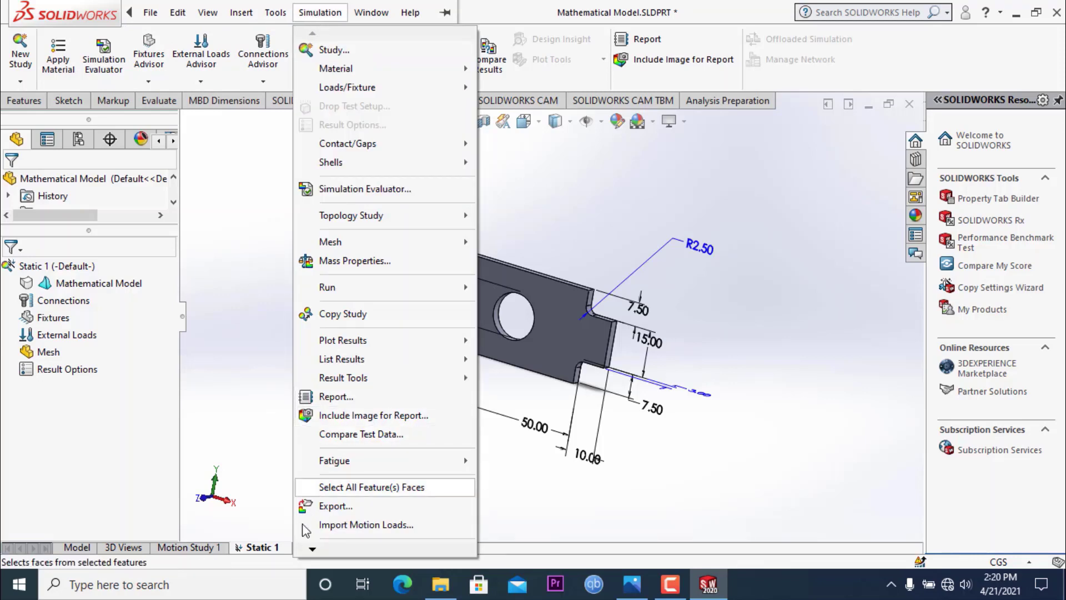
mouse_move(308, 547)
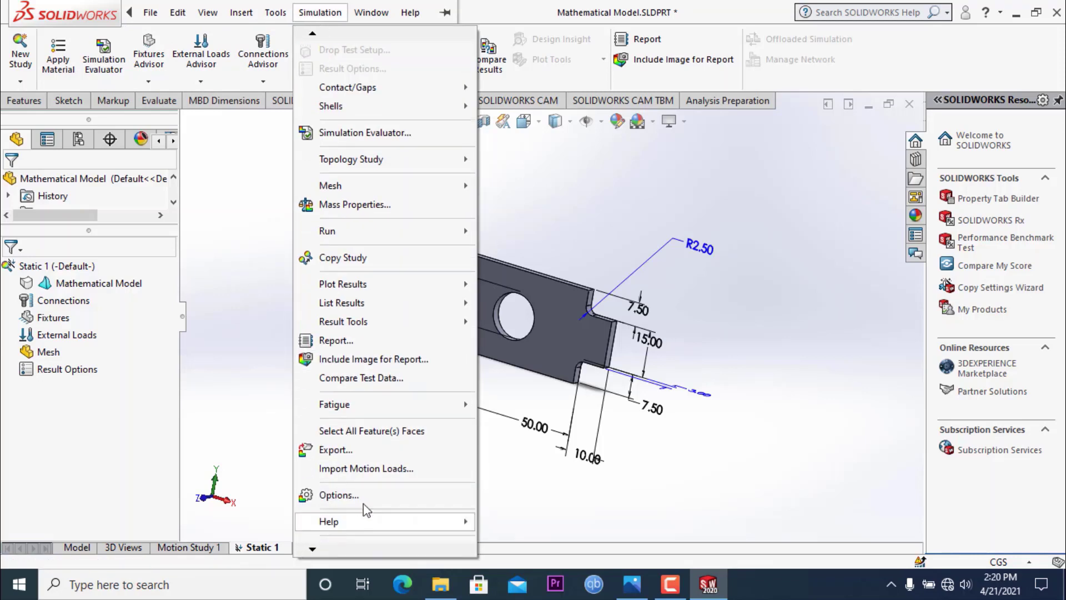
left_click(363, 503)
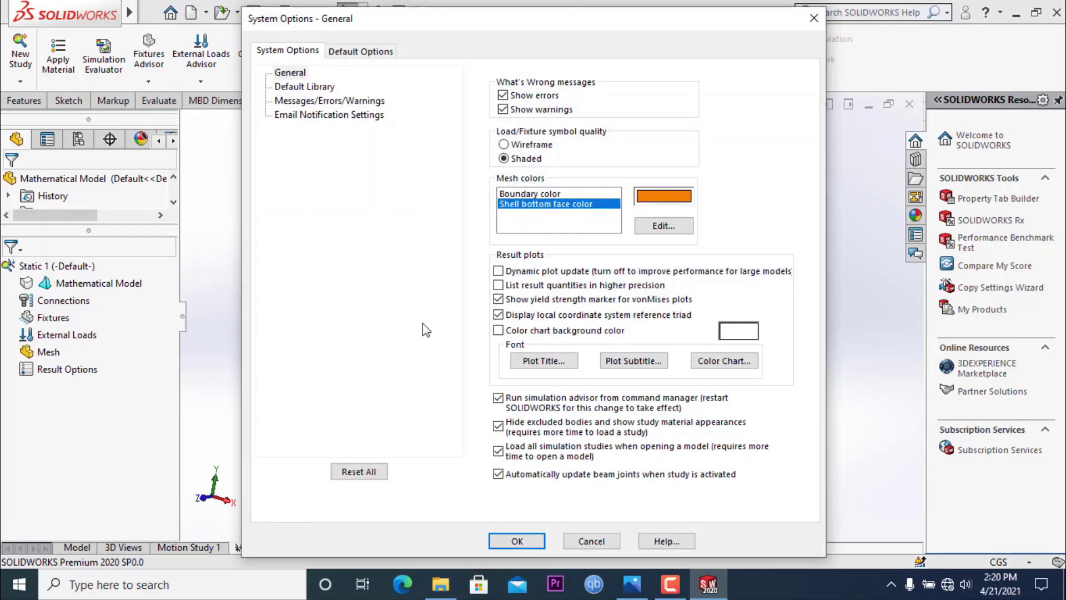
left_click(350, 53)
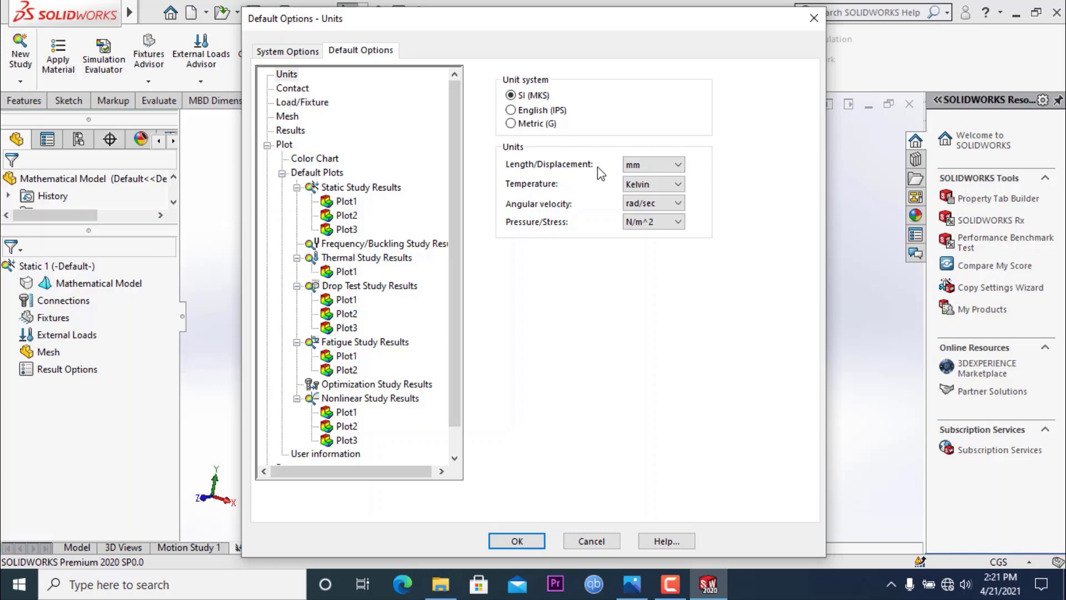
left_click(651, 167)
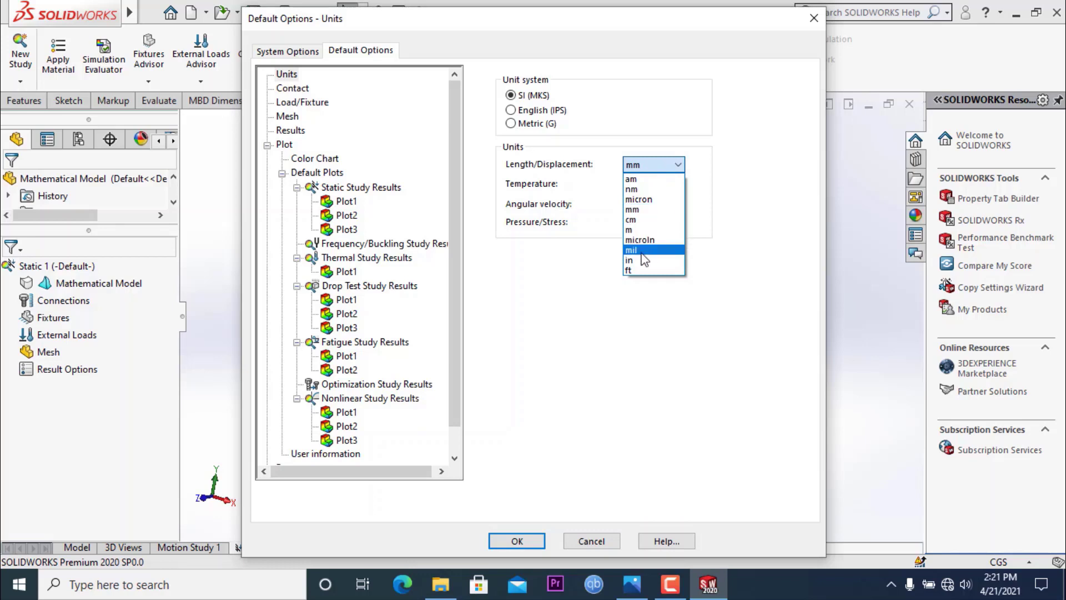
left_click(642, 209)
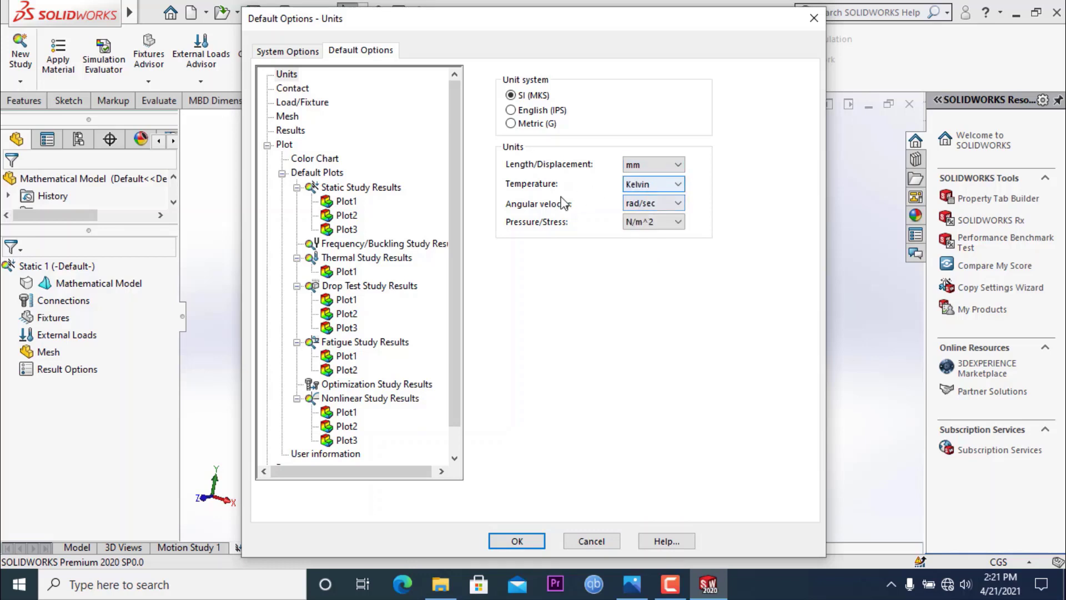
left_click(631, 224)
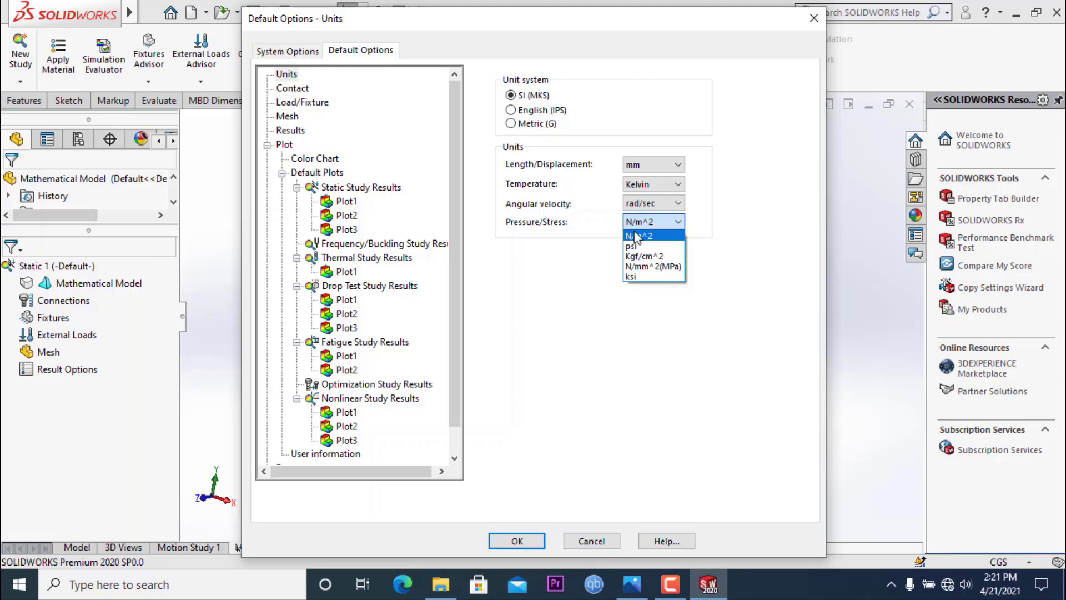
left_click(634, 236)
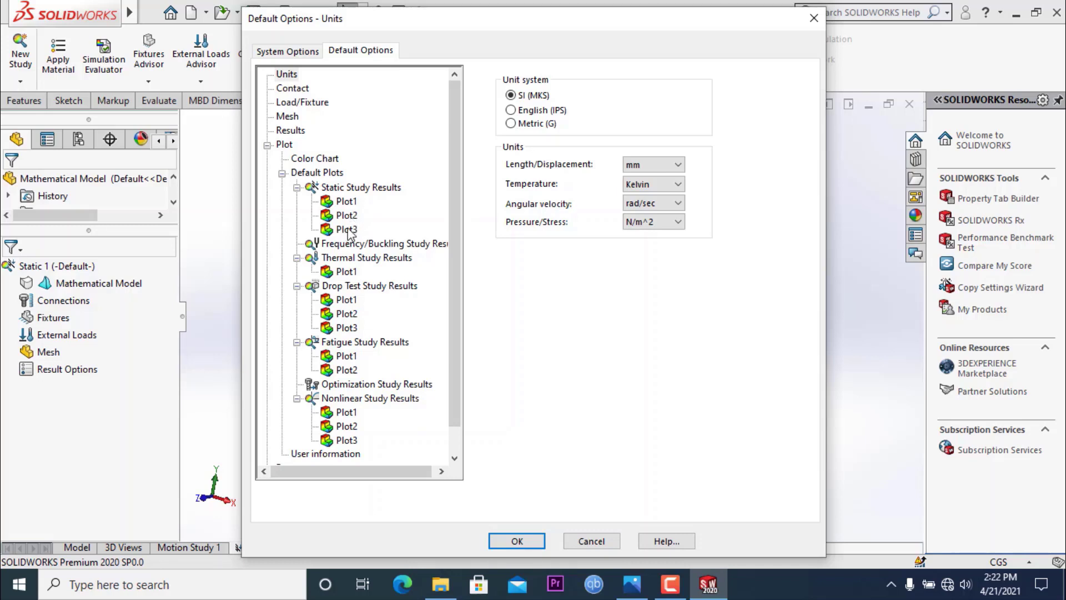
- Set the default plot color chart's number of decimal places to 6 and accept the simulation options
right_click(380, 191)
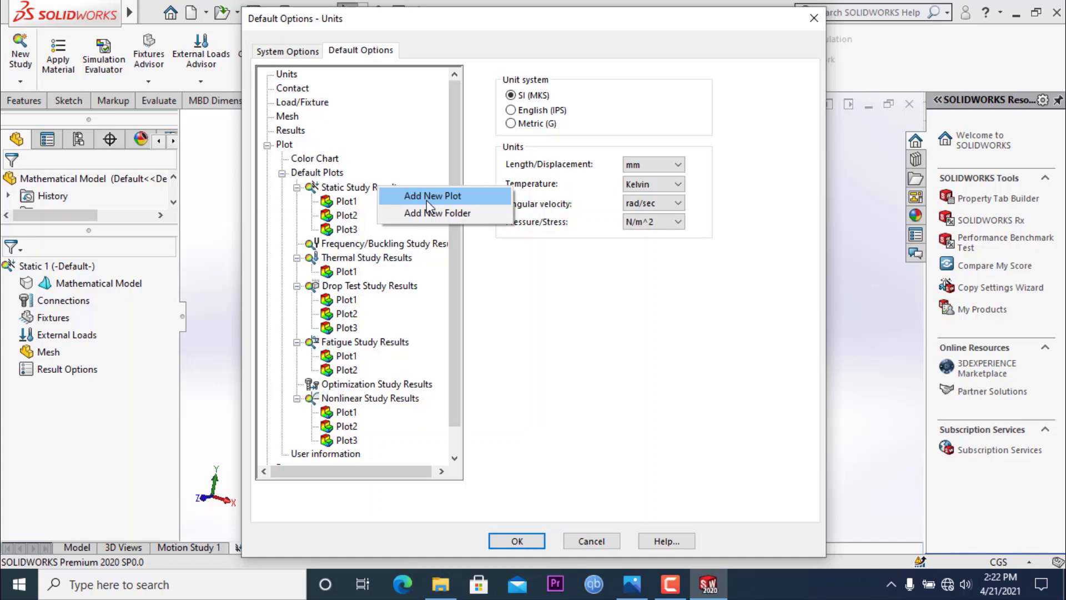
left_click(316, 177)
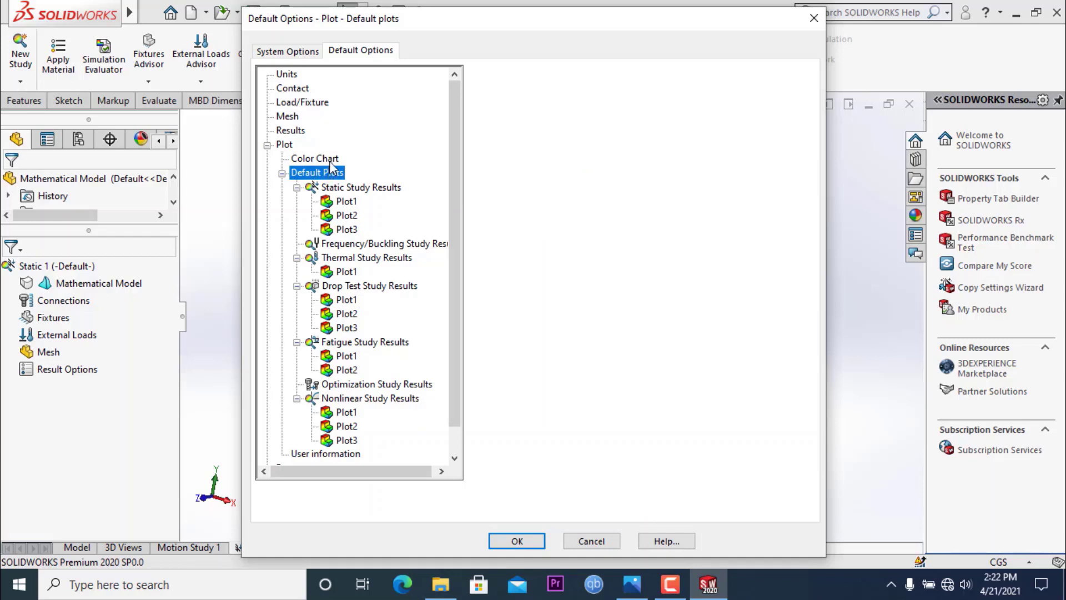
left_click(320, 161)
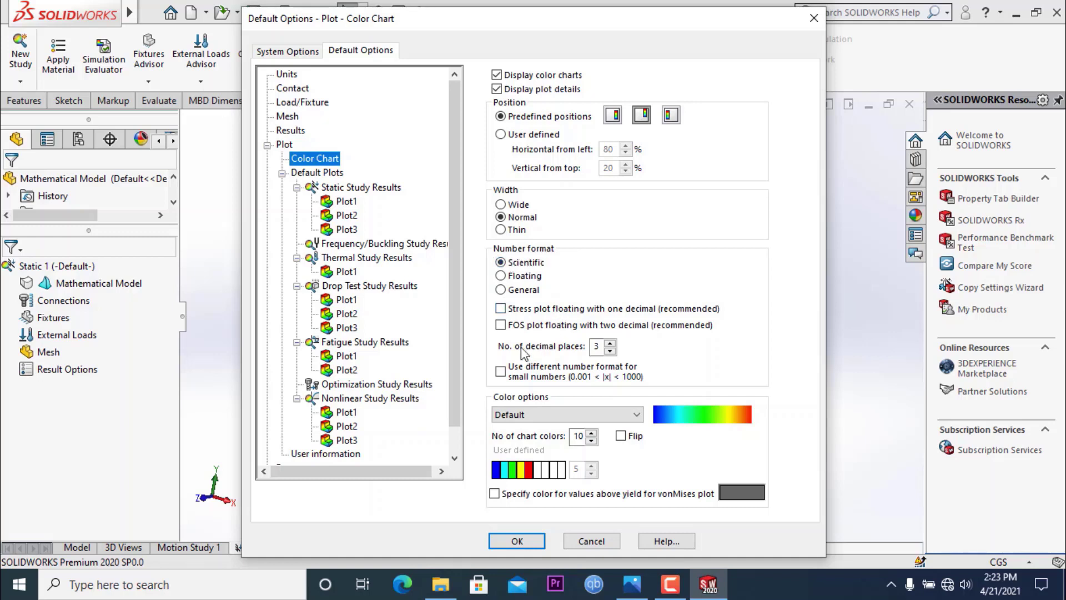
left_click(610, 342)
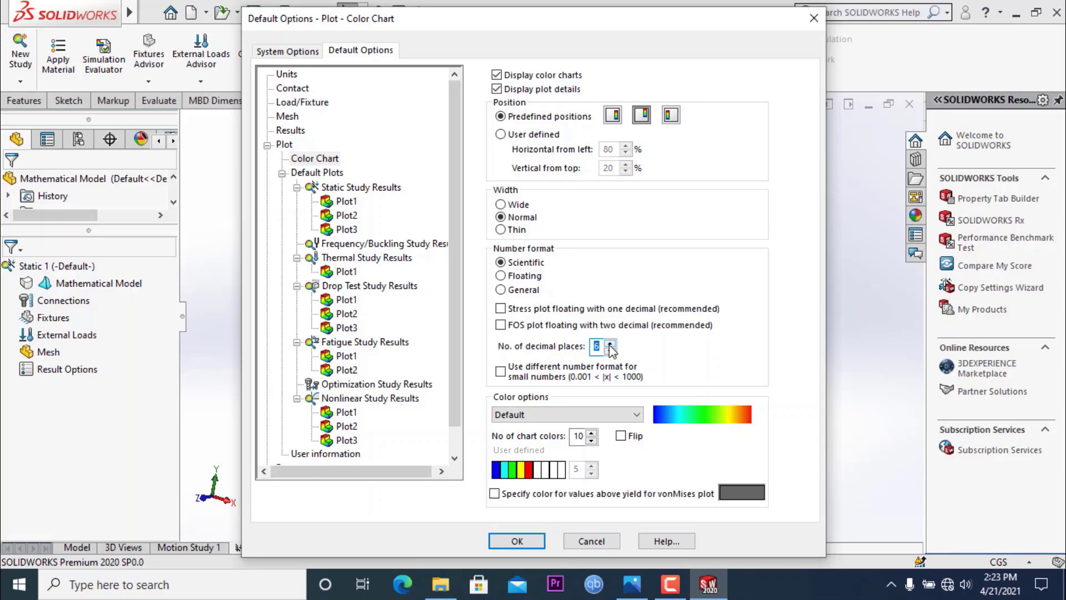
left_click(518, 541)
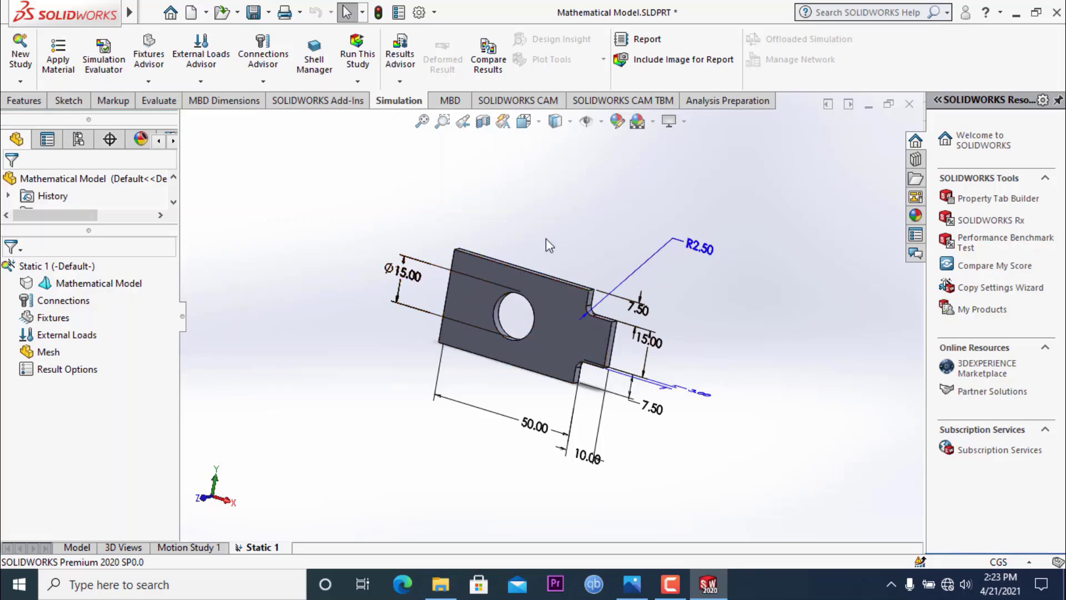
- Apply ASTM A36 Steel from the SOLIDWORKS steel materials to the plate, keeping the units at SI - N/m^2 (Pa)
left_click(61, 69)
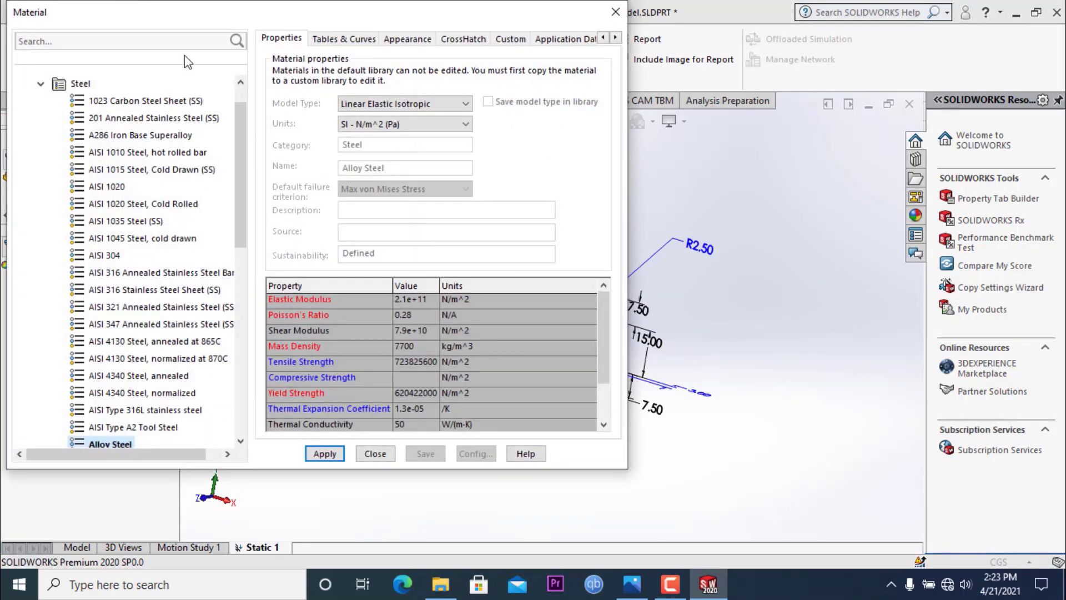
left_click_drag(245, 9, 395, 9)
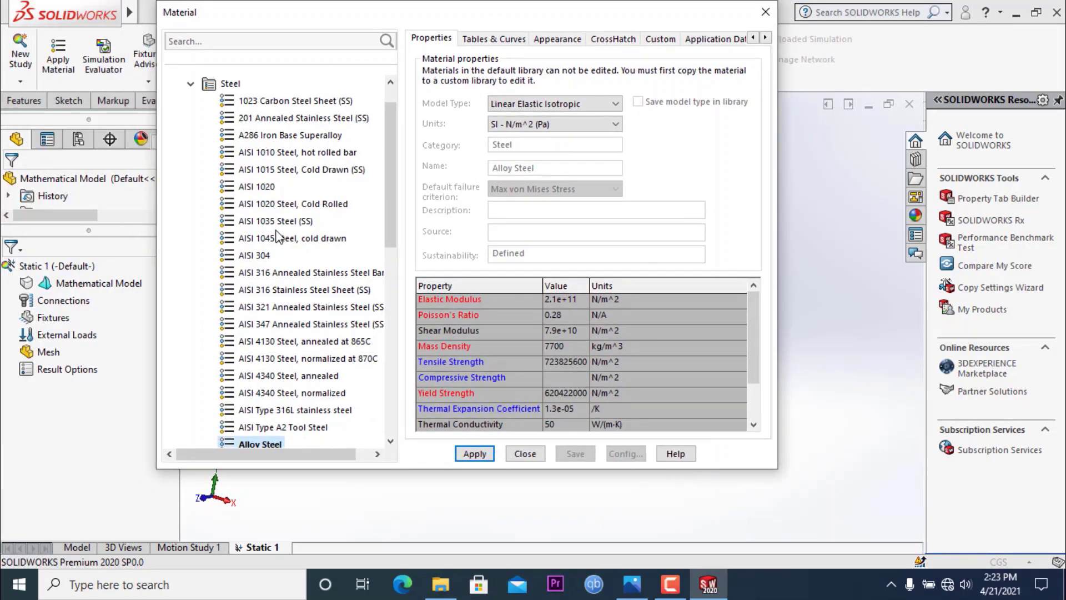
scroll(247, 194, "up", 1)
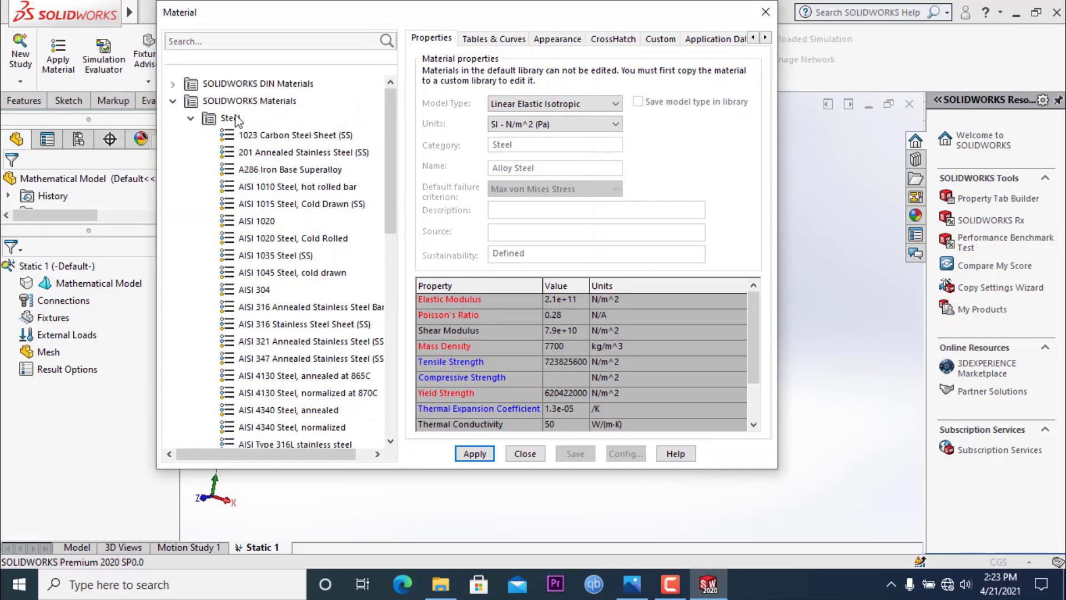
scroll(258, 139, "down", 4)
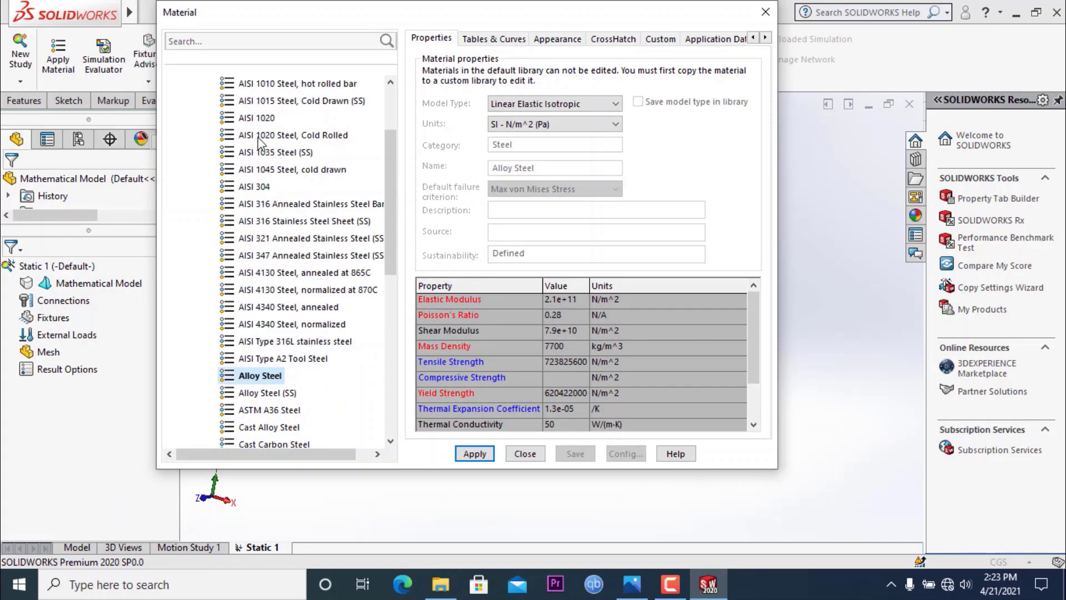
scroll(258, 139, "down", 4)
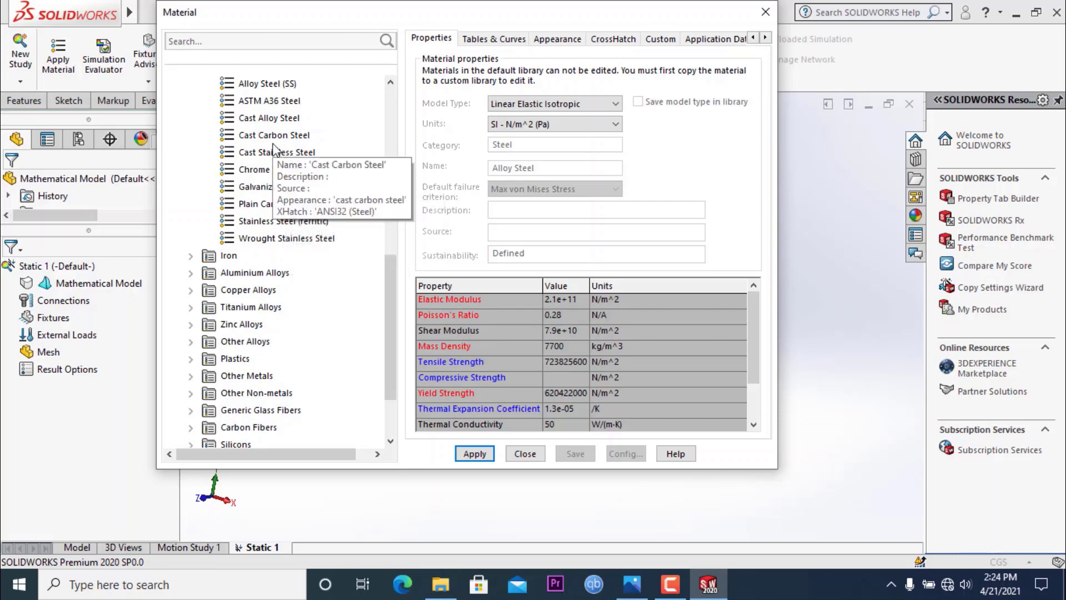
left_click(280, 102)
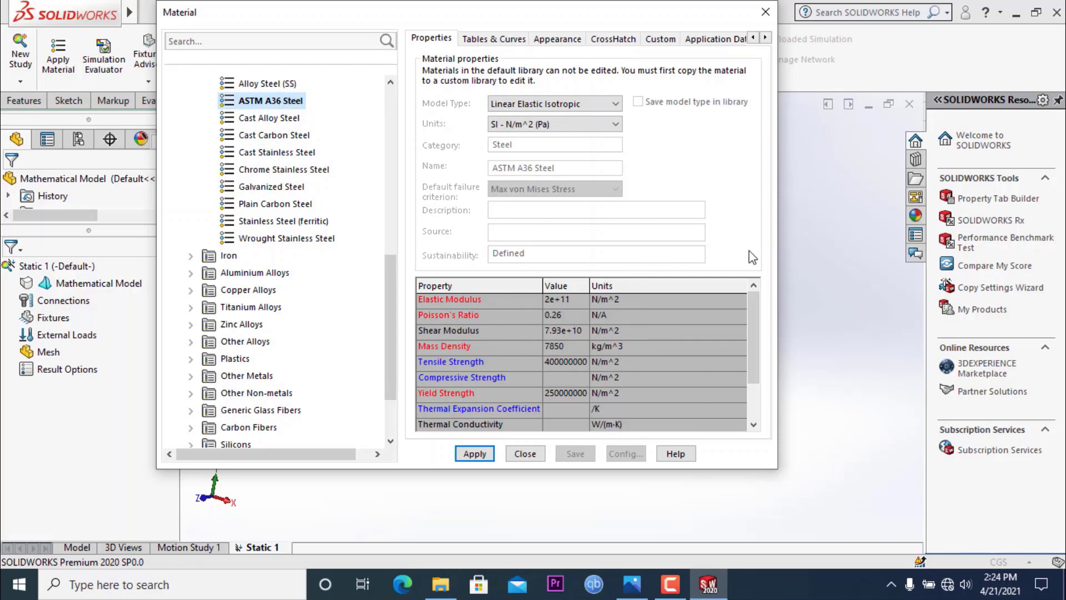
left_click(571, 128)
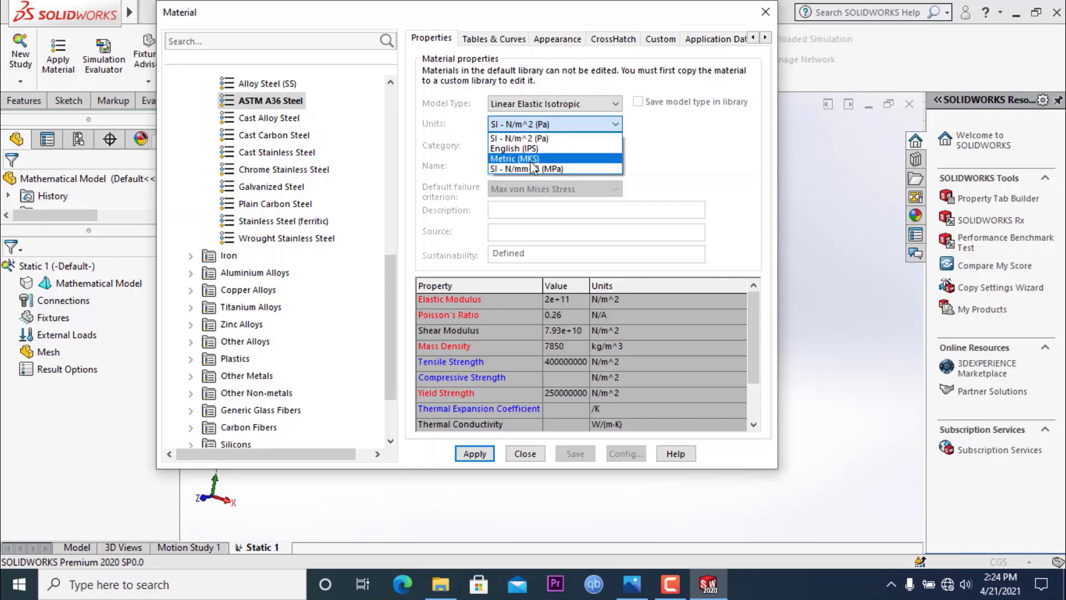
left_click(549, 124)
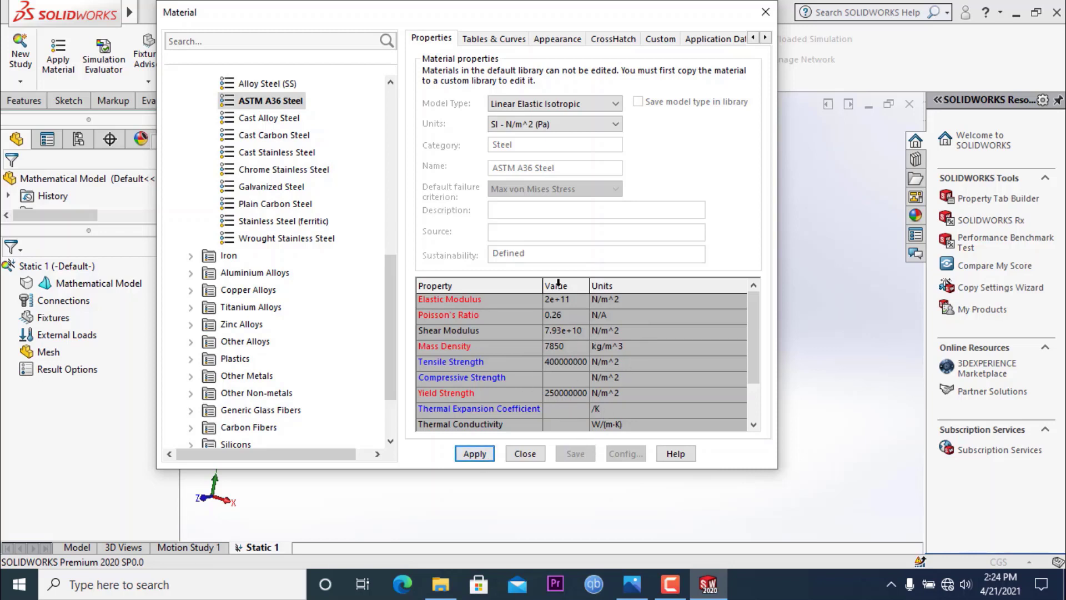
left_click(474, 454)
left_click(765, 12)
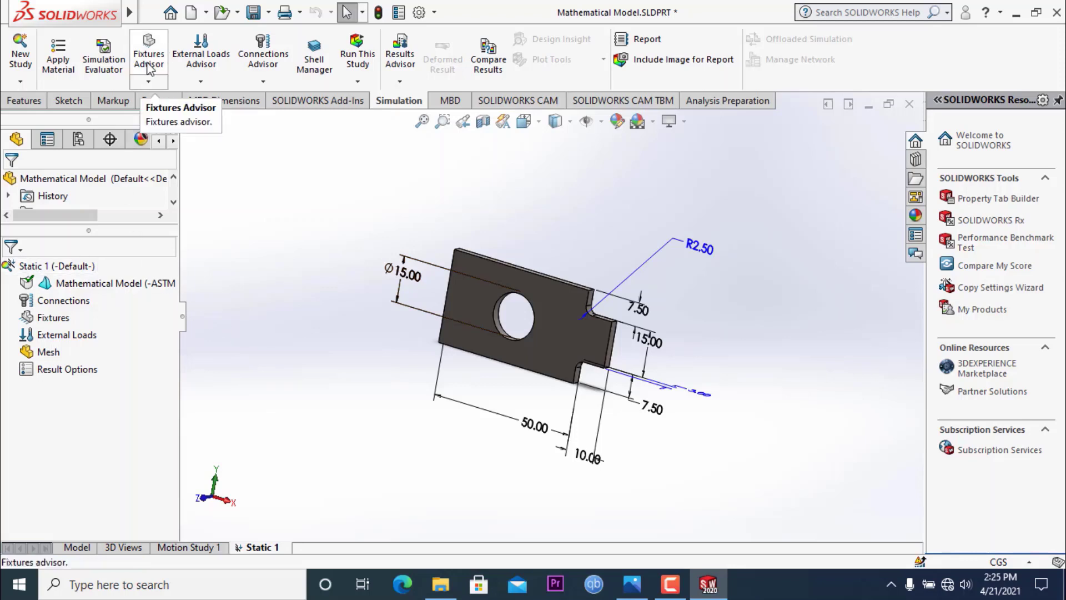
- Review the results folder, material and mesh volume checks in the Simulation Evaluator, and close it without saving a report
left_click(107, 65)
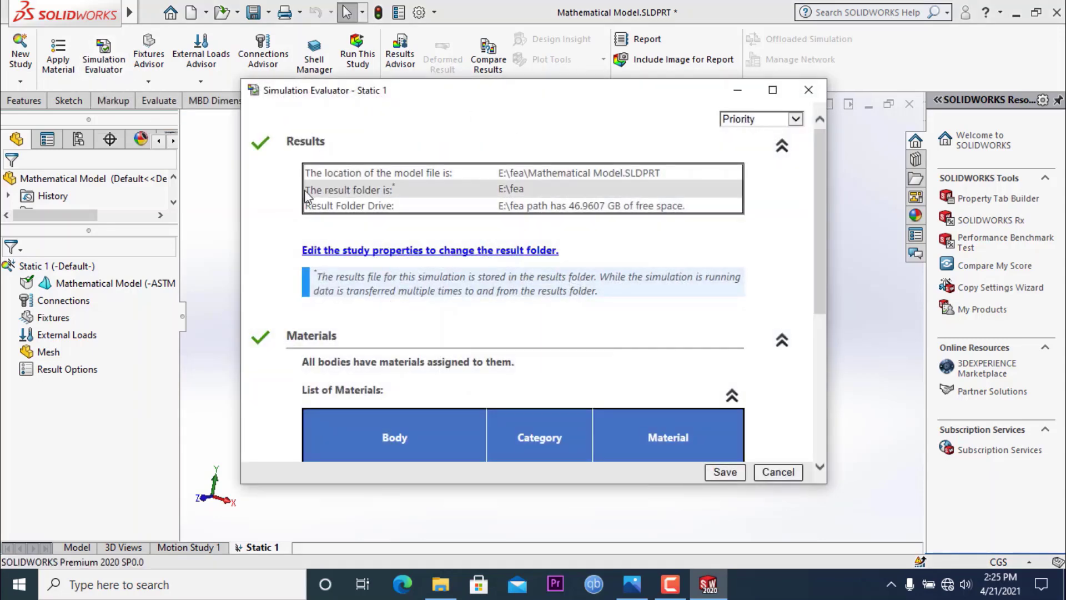
left_click_drag(467, 93, 455, 46)
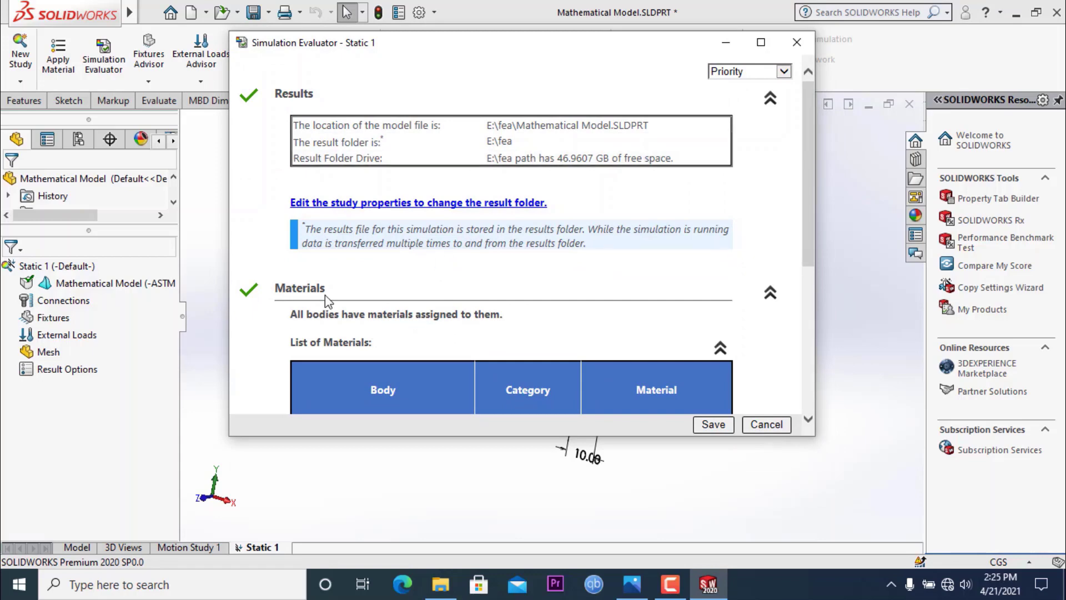
scroll(340, 301, "down", 2)
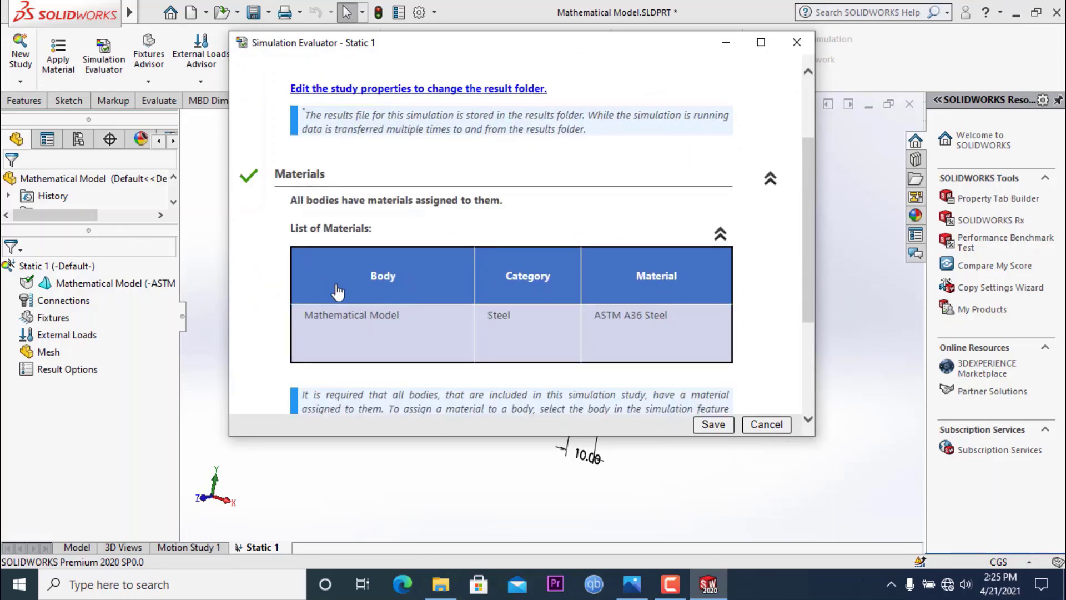
scroll(303, 204, "up", 2)
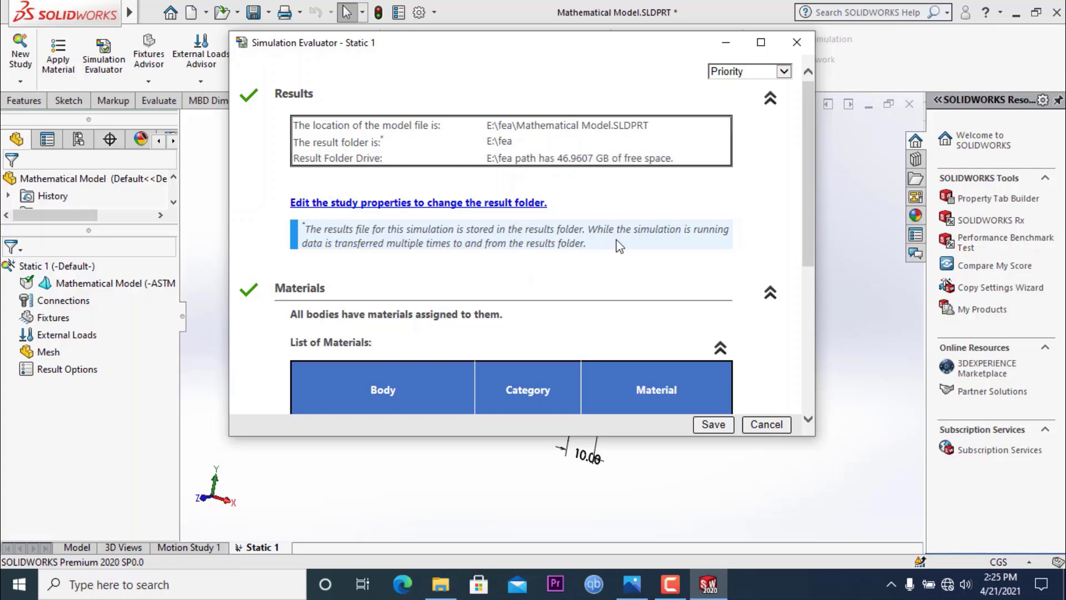
scroll(616, 242, "down", 1)
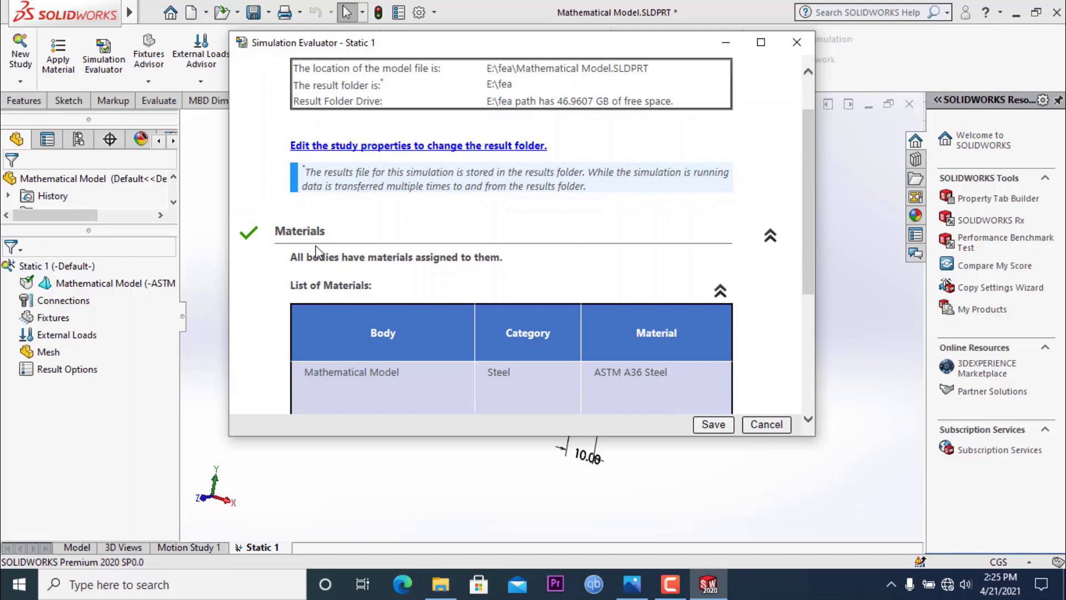
scroll(350, 262, "down", 2)
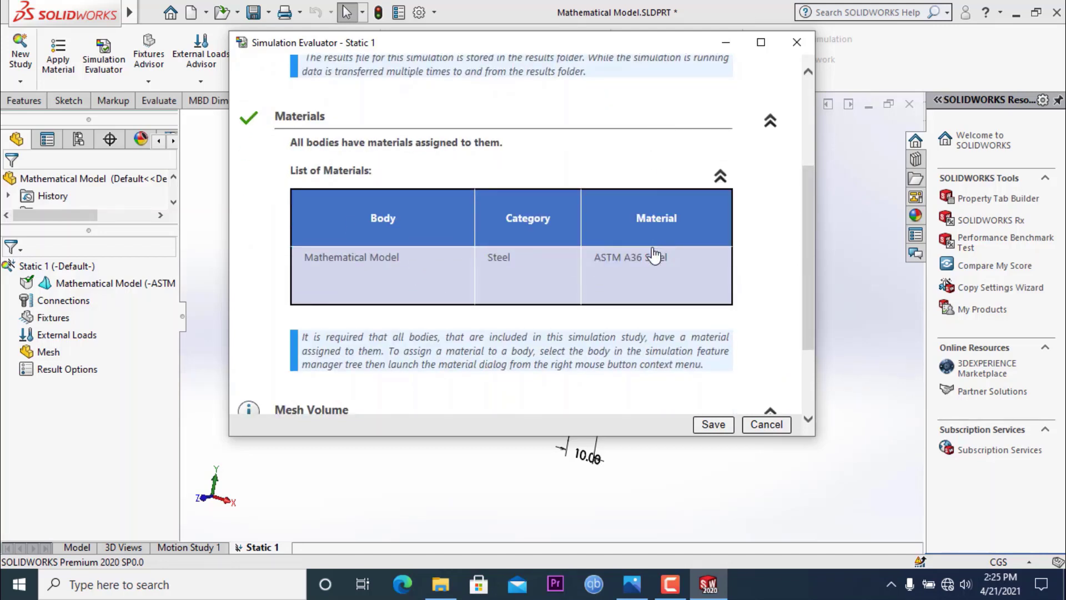
mouse_move(656, 254)
scroll(393, 232, "down", 4)
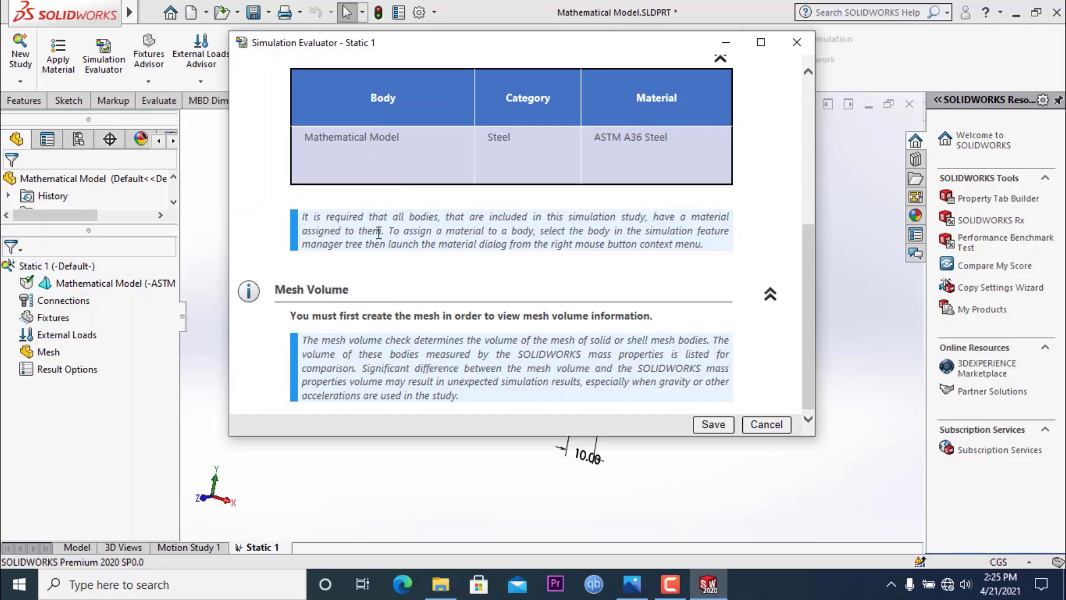
left_click(713, 425)
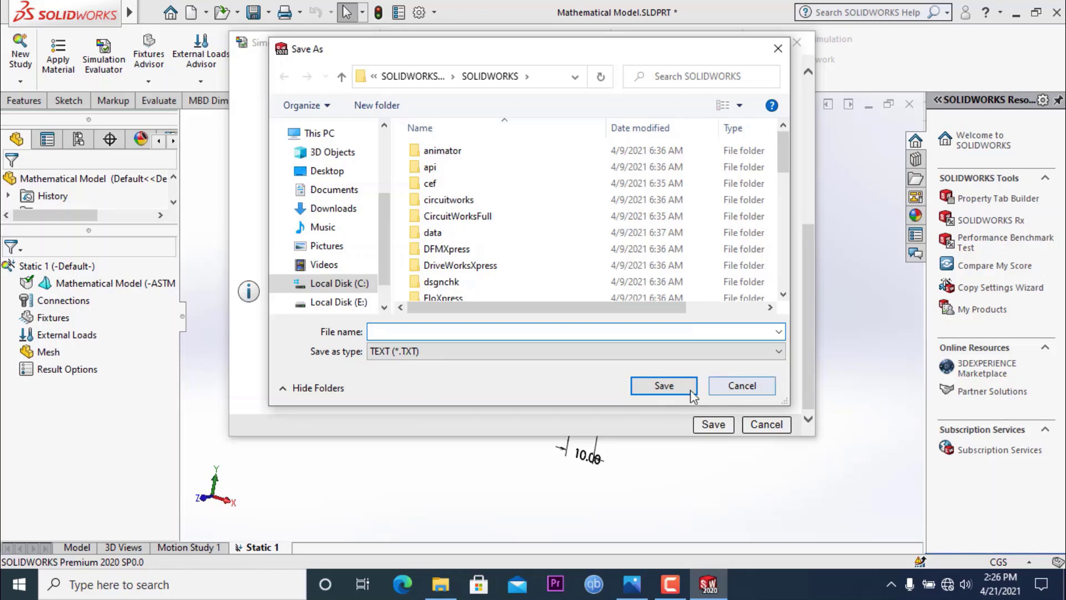
left_click(745, 387)
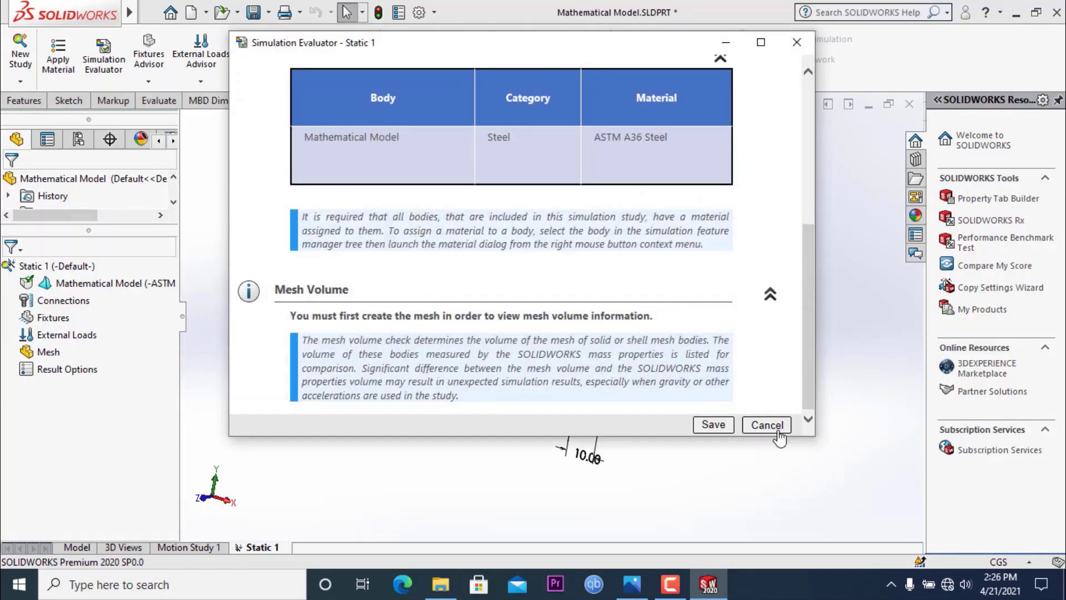
left_click(767, 424)
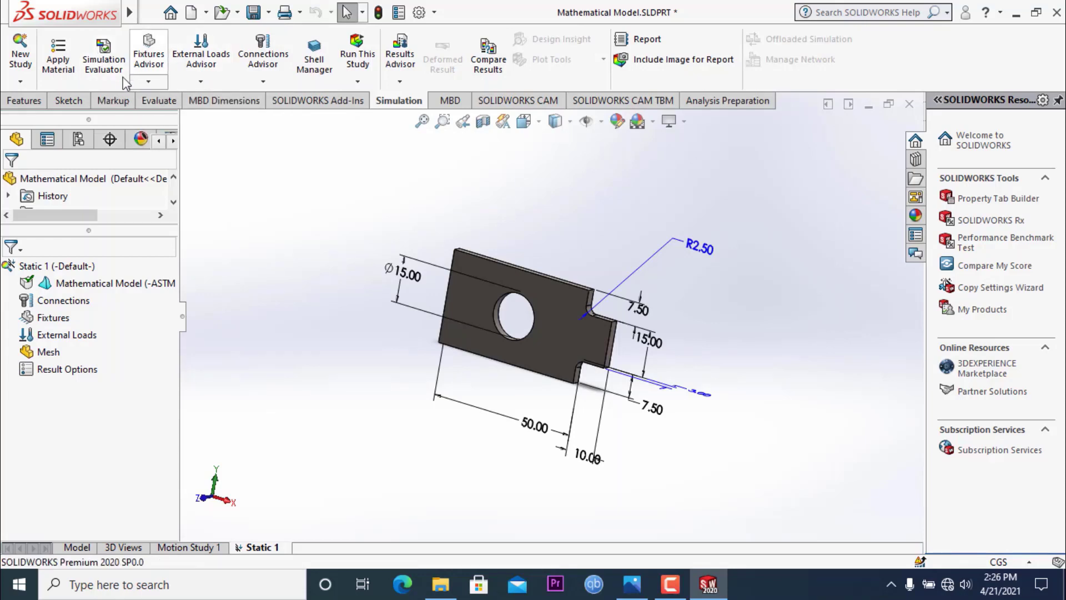
- Start a Fixed Geometry fixture and preview it on the plate's plain end face opposite the notches
left_click(149, 82)
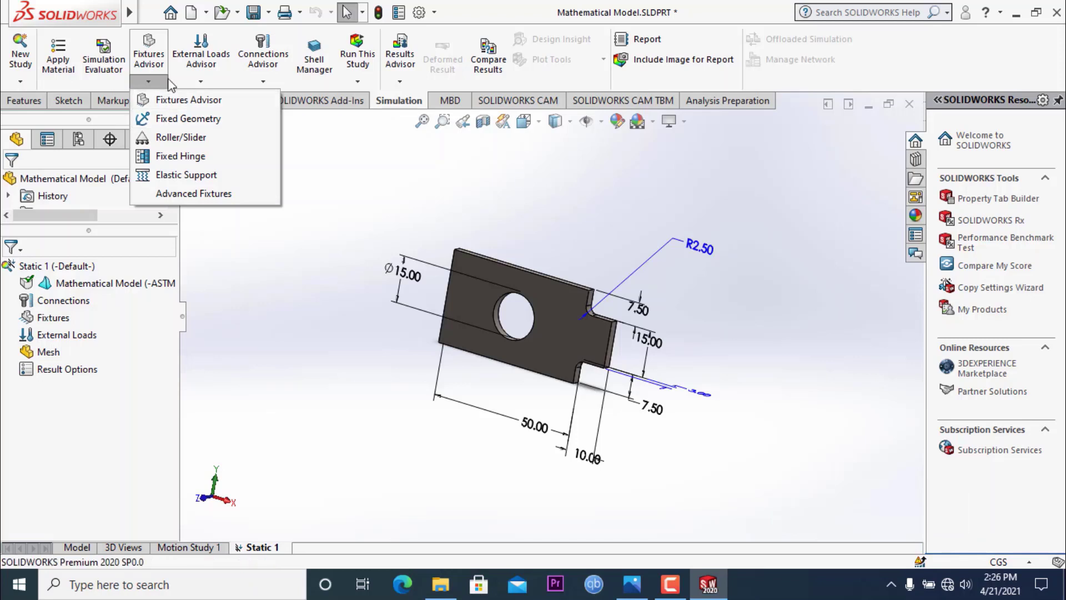
left_click(175, 119)
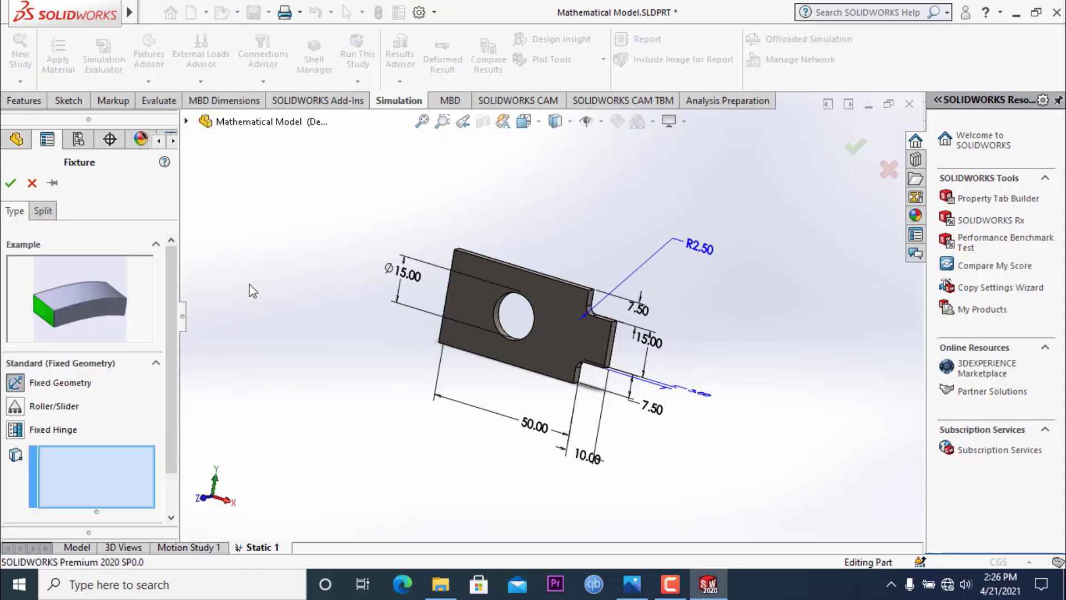
scroll(172, 321, "down", 2)
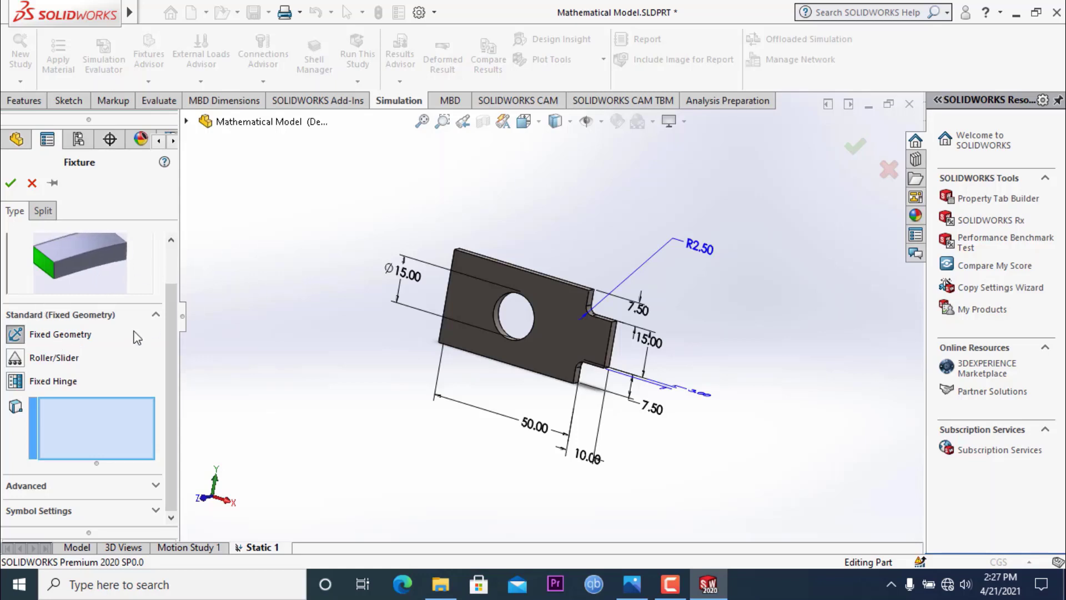
middle_click_drag(451, 224, 494, 289)
scroll(496, 293, "down", 3)
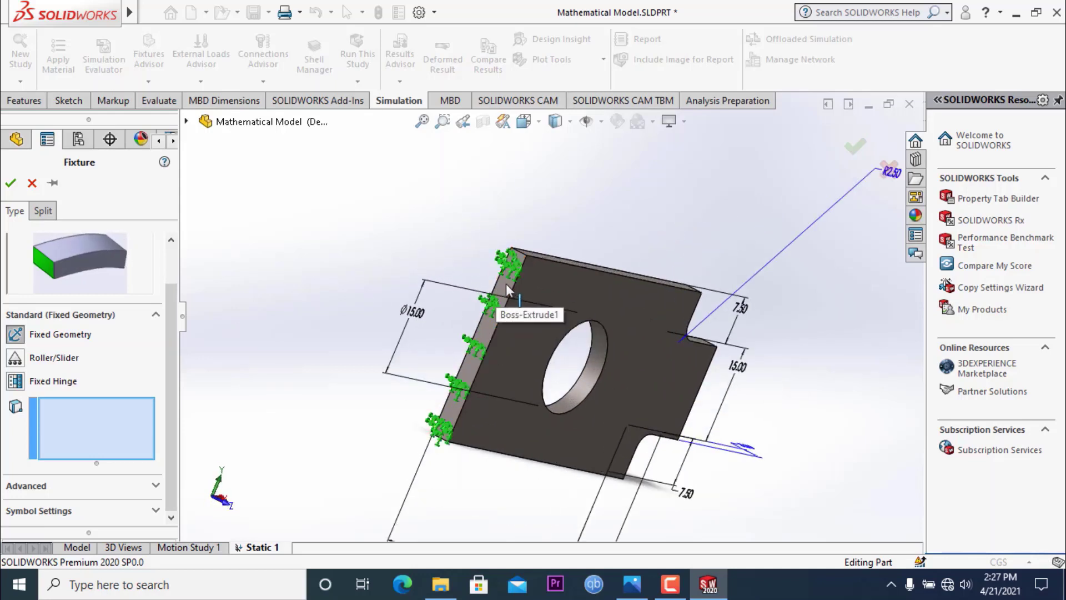
scroll(505, 283, "down", 2)
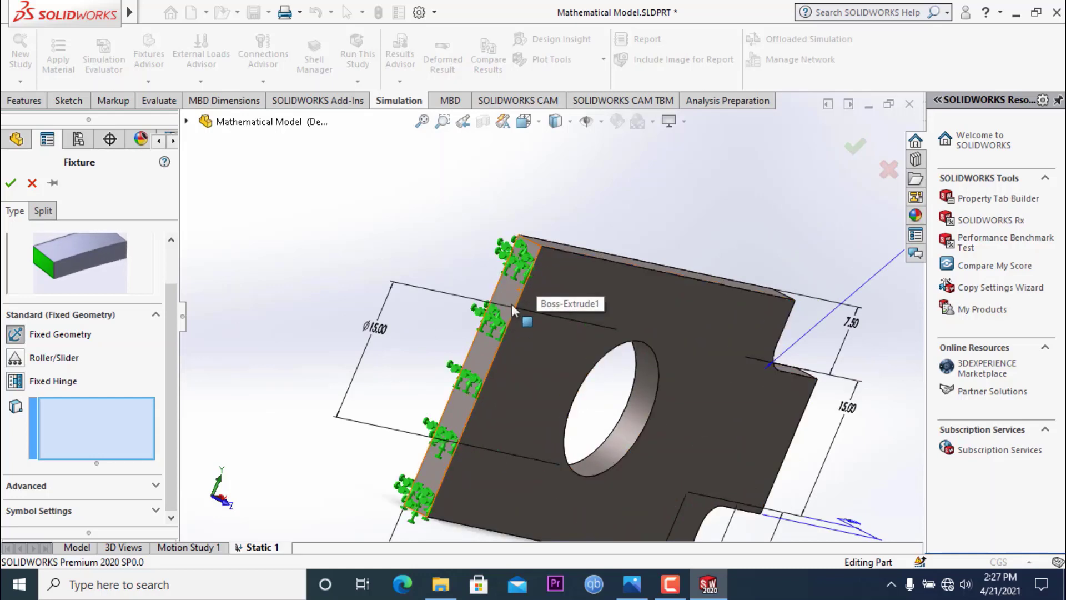
left_click(510, 304)
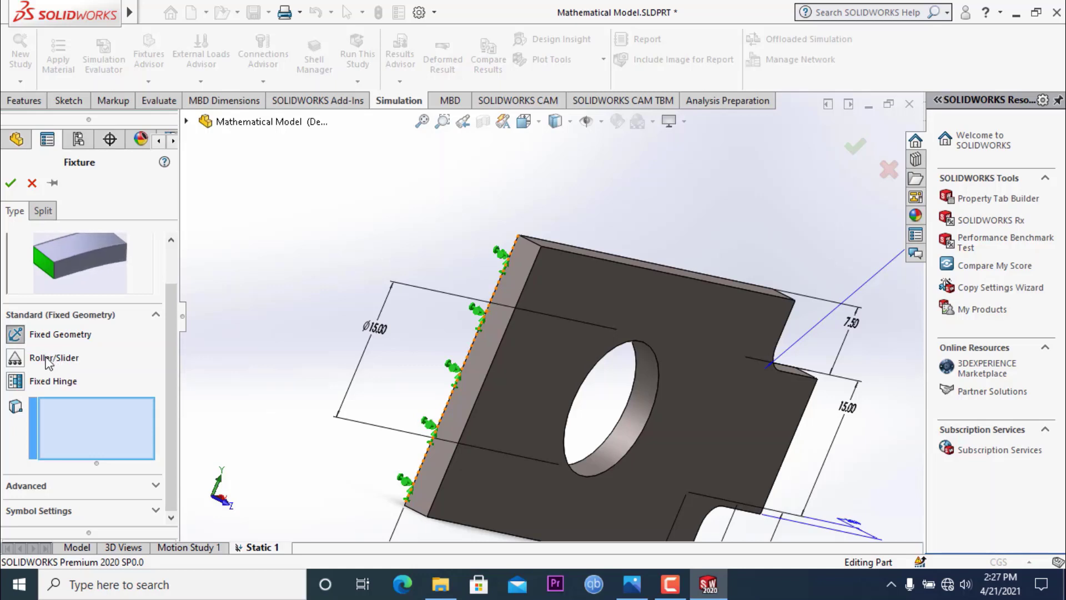
- Try the Roller/Slider and Fixed Hinge types, and select the plate's plain end face for a Fixed Geometry fixture
left_click(16, 358)
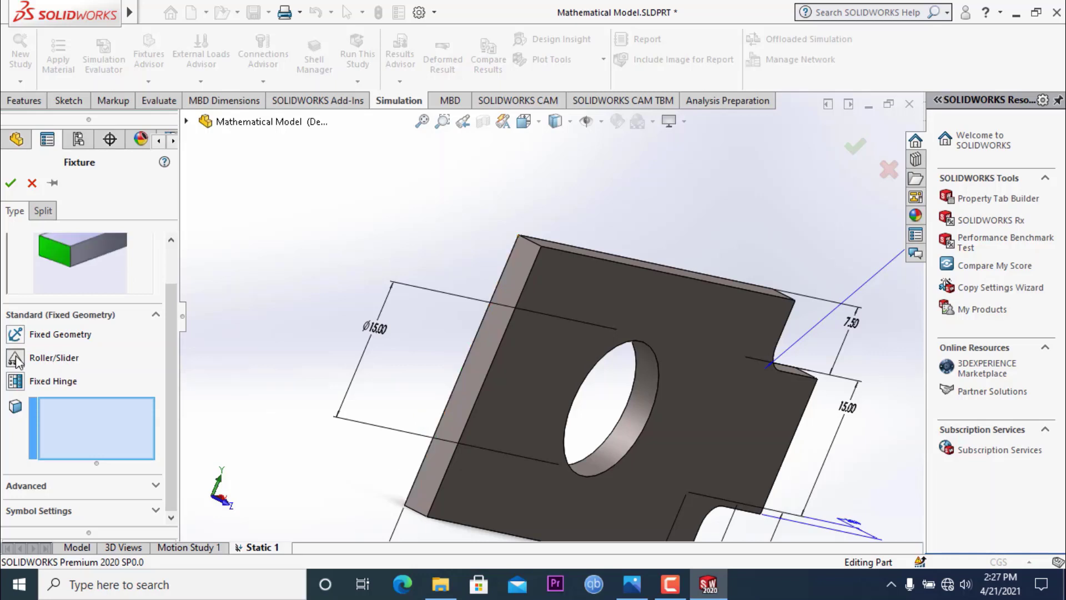
scroll(63, 290, "up", 1)
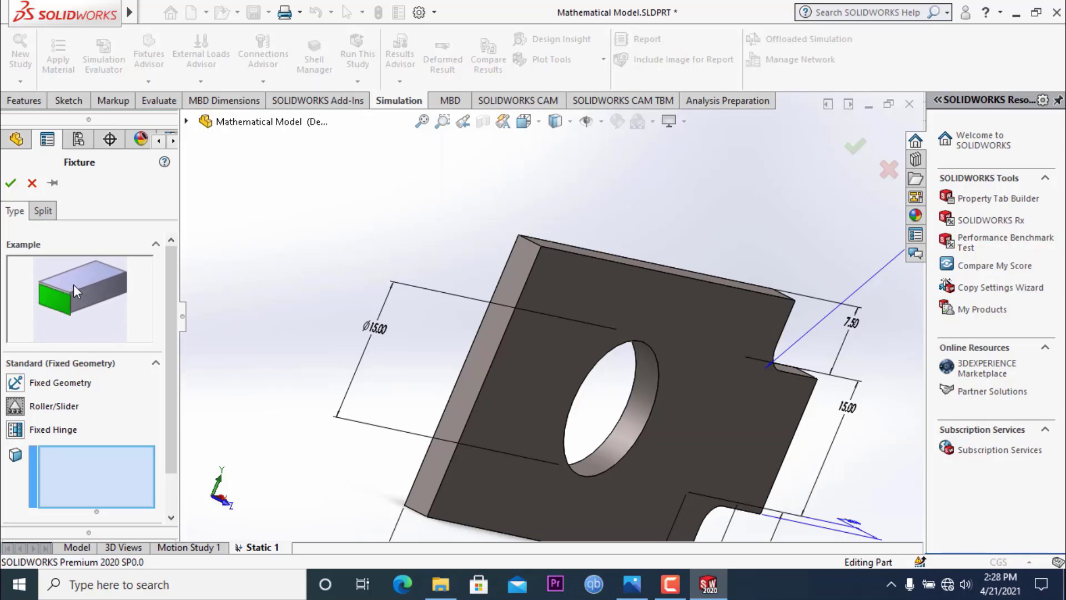
left_click(539, 327)
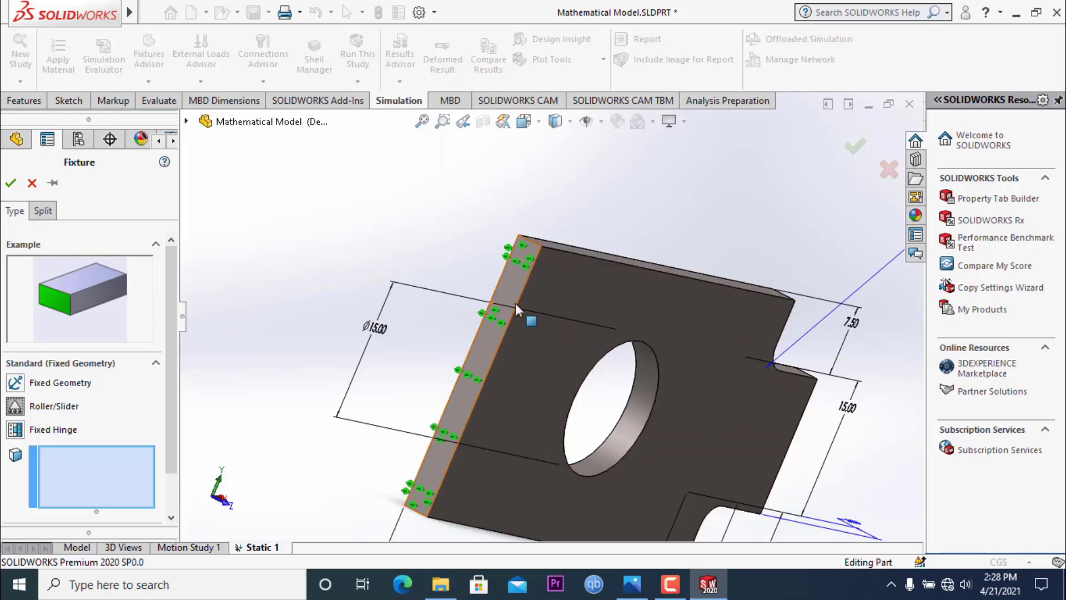
left_click(15, 431)
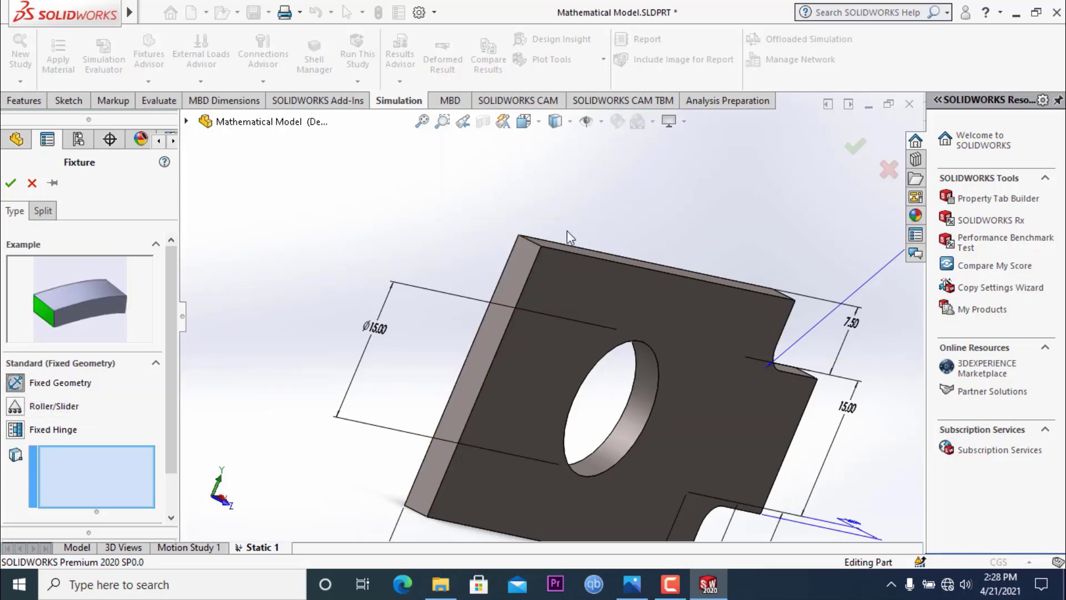
left_click(514, 305)
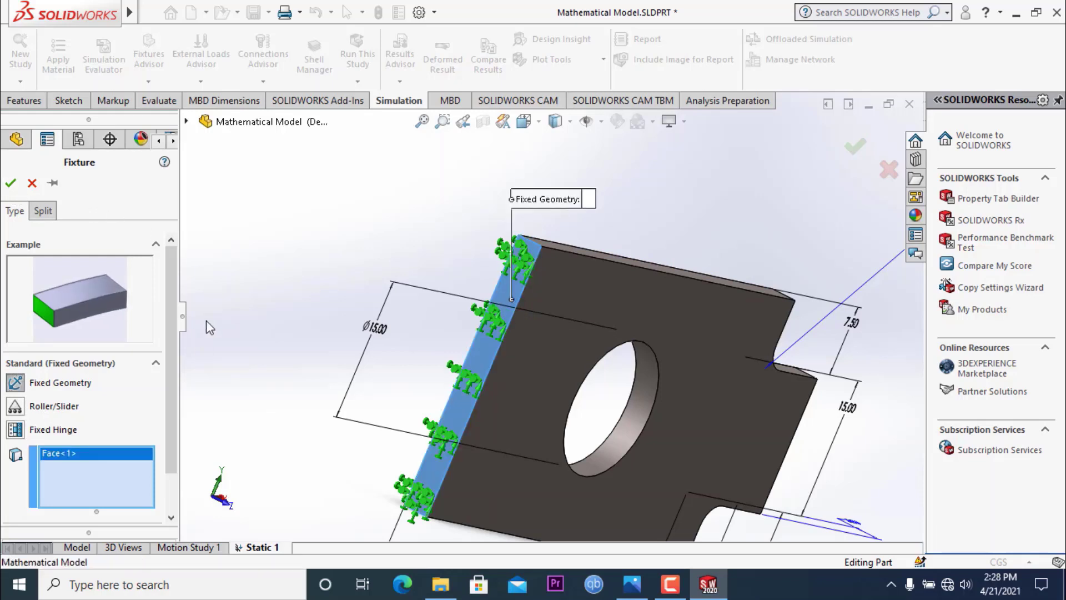
- Explore the advanced fixture types and preview a Symmetry fixture on the plate's plain end face
scroll(170, 433, "down", 2)
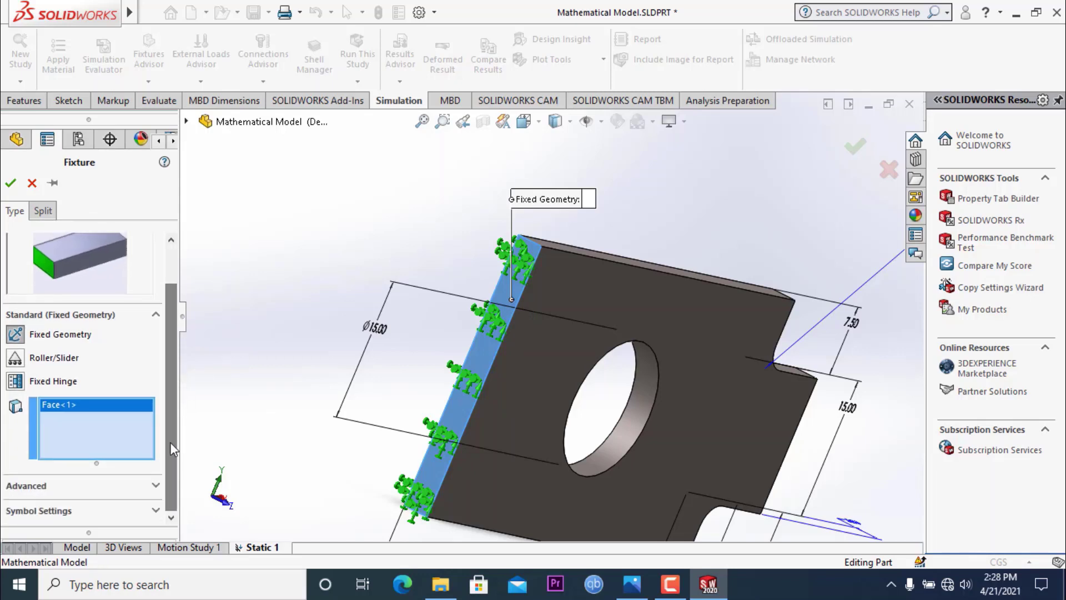
left_click(156, 486)
scroll(177, 377, "down", 3)
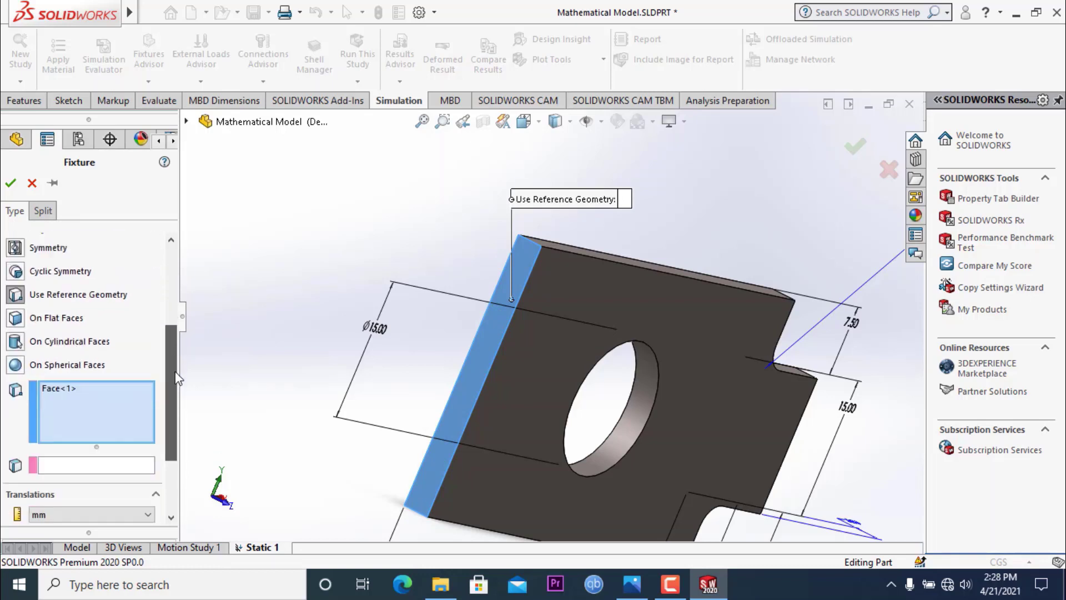
scroll(175, 367, "up", 3)
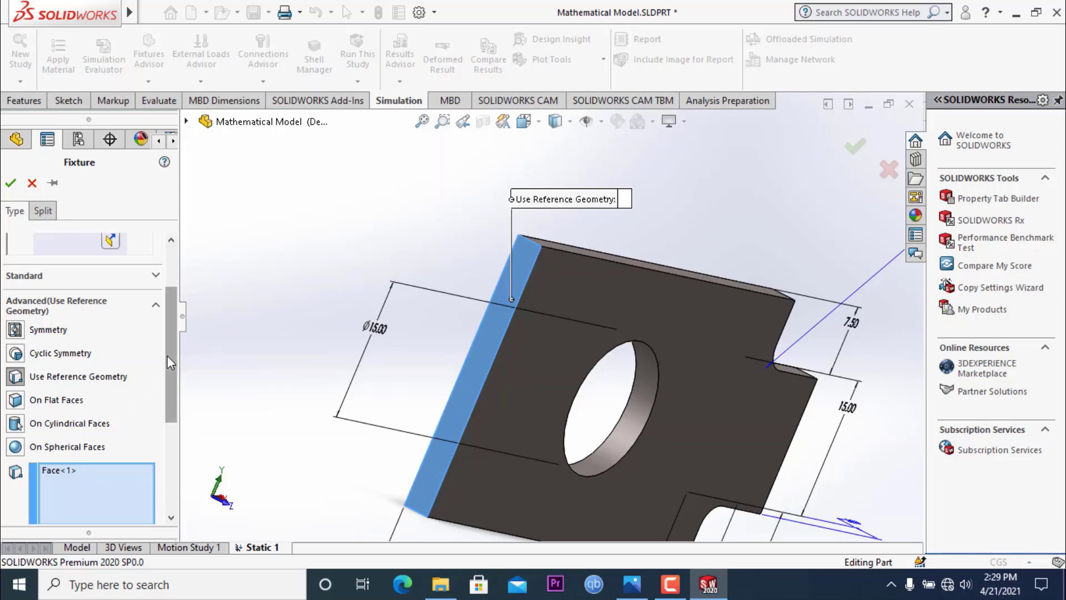
left_click_drag(168, 355, 168, 369)
left_click(16, 302)
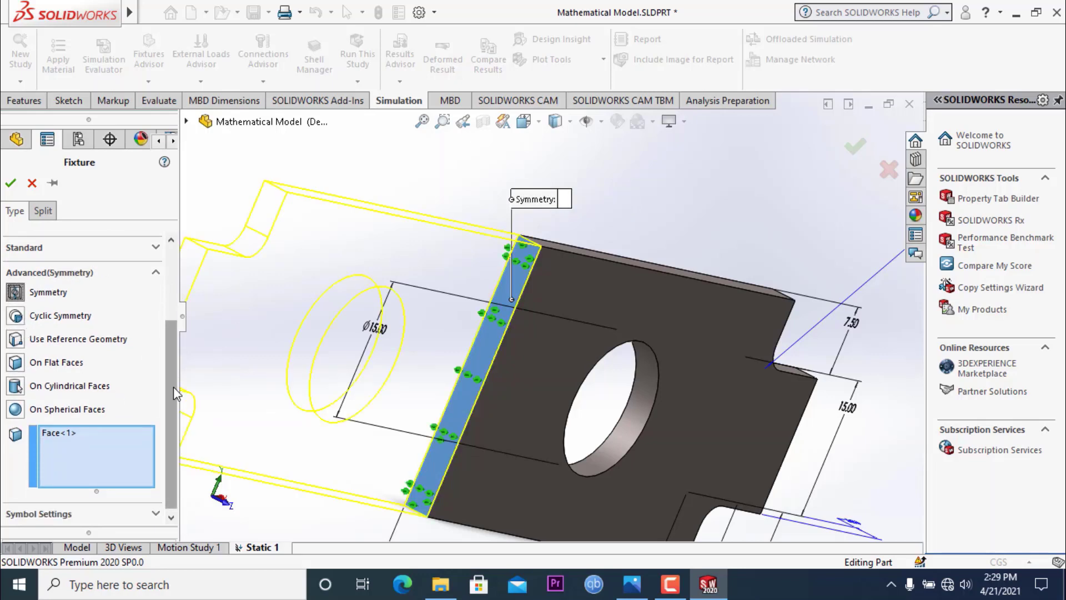
scroll(174, 386, "up", 1)
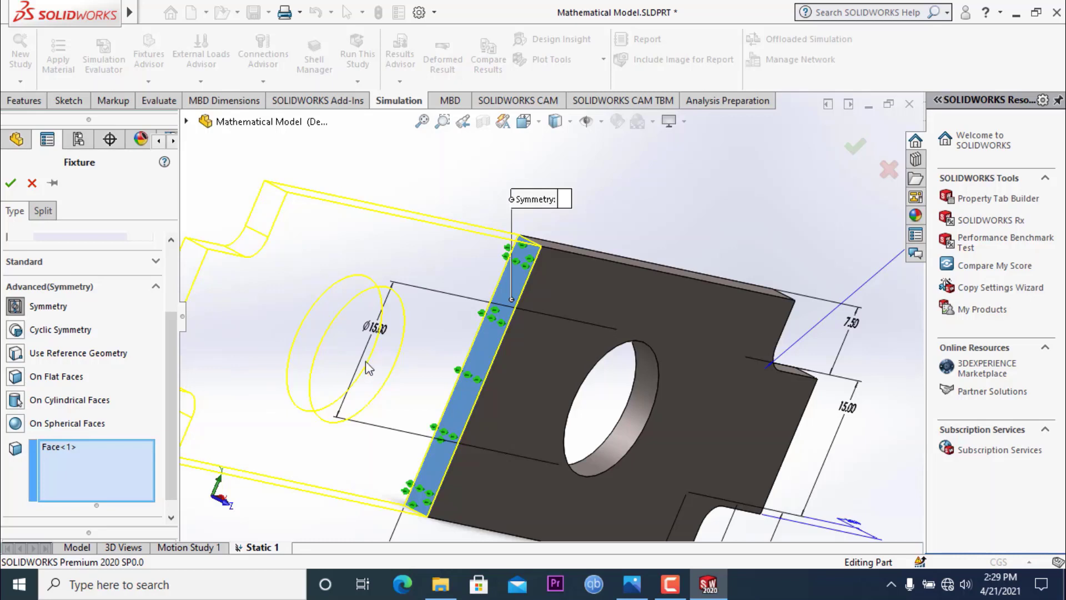
scroll(421, 347, "up", 1)
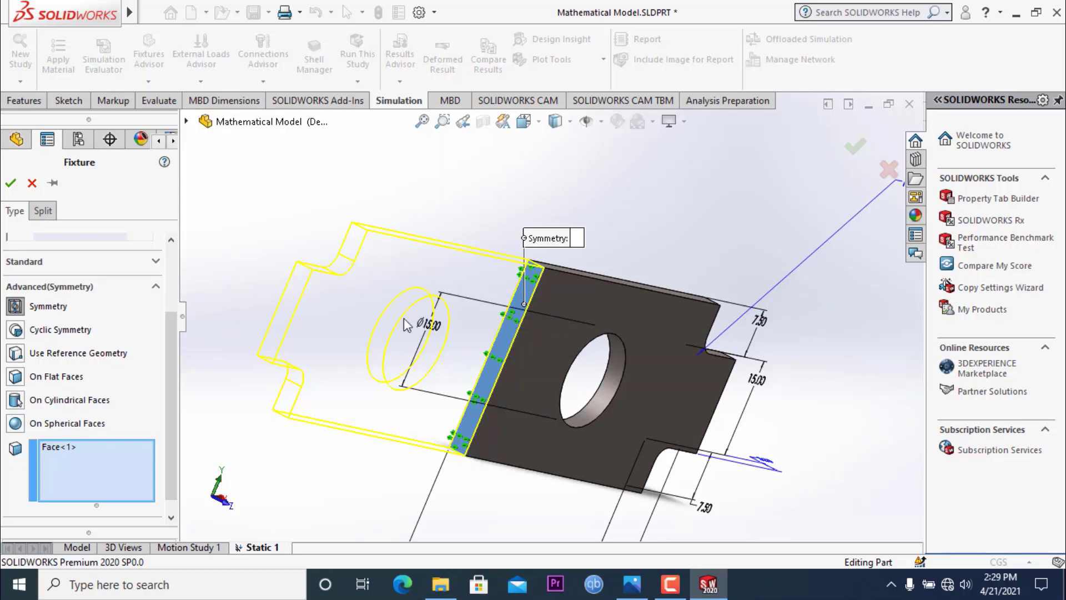
- Try the Cyclic Symmetry fixture type on the plain end face and view its example animation
left_click(17, 331)
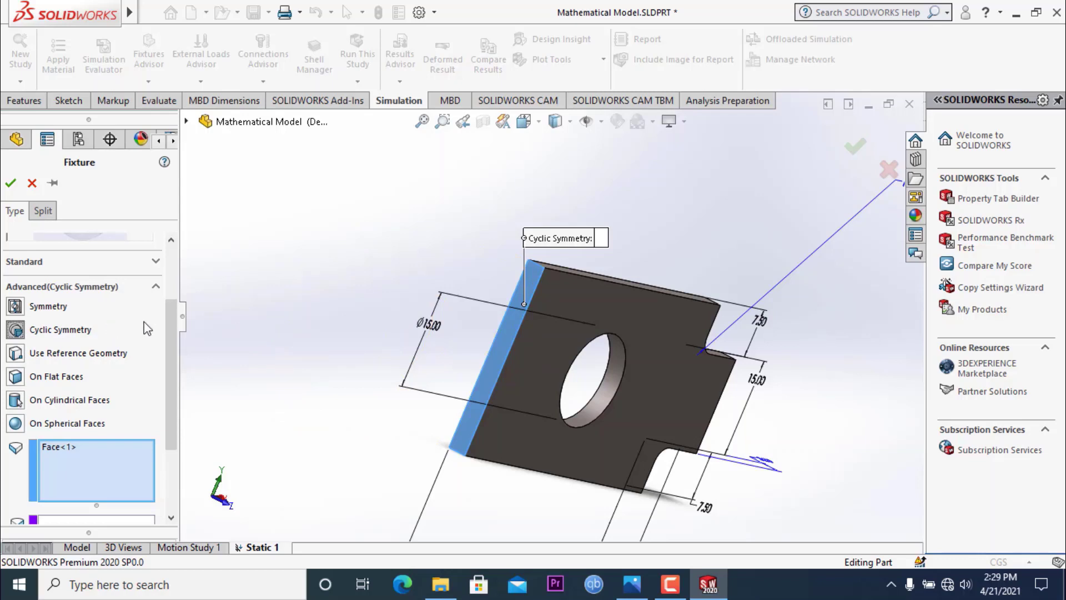
scroll(73, 284, "up", 2)
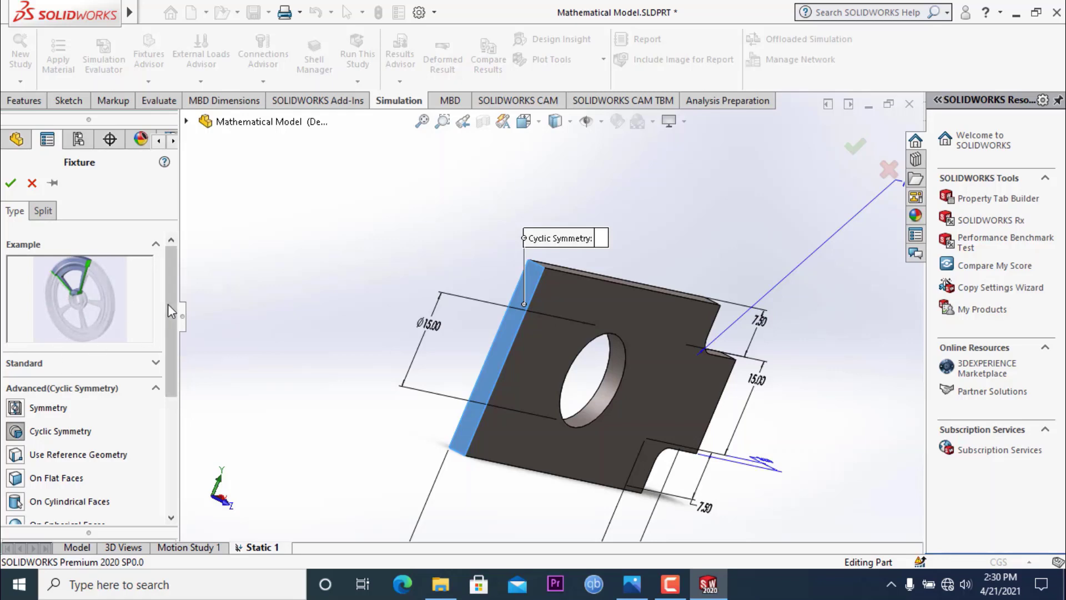
scroll(168, 305, "down", 1)
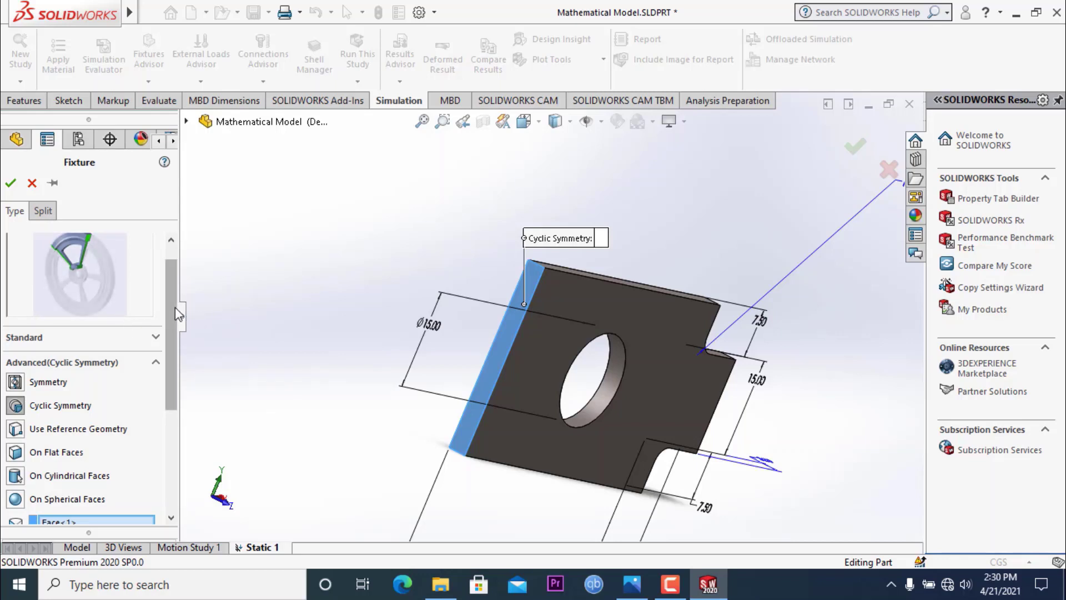
left_click_drag(175, 307, 175, 331)
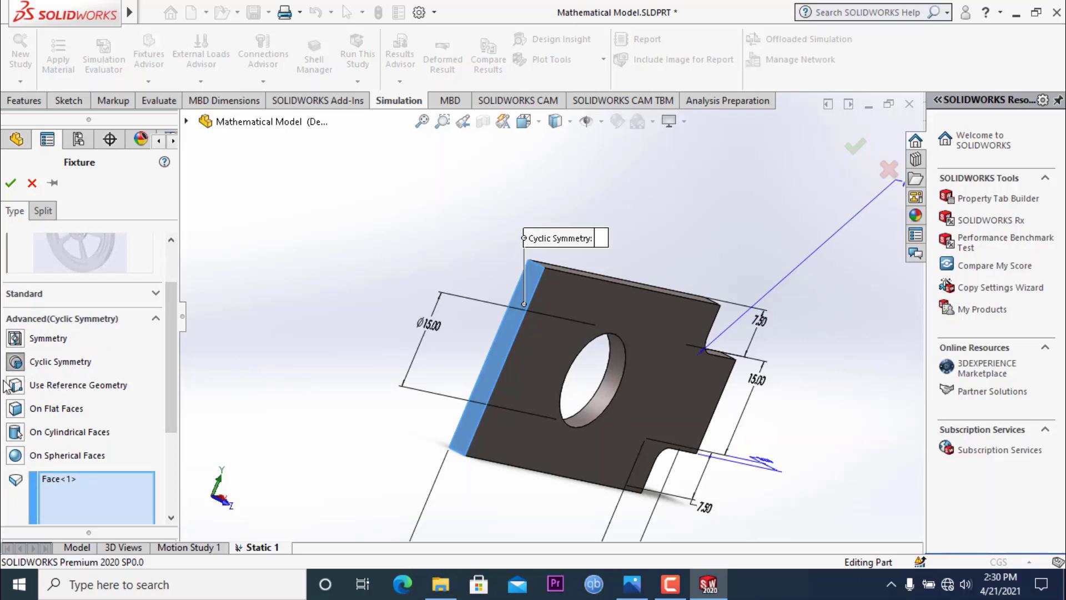
- Try the Use Reference Geometry fixture type and compare its example with the standard Fixed Geometry one
left_click(53, 385)
left_click_drag(170, 354, 169, 329)
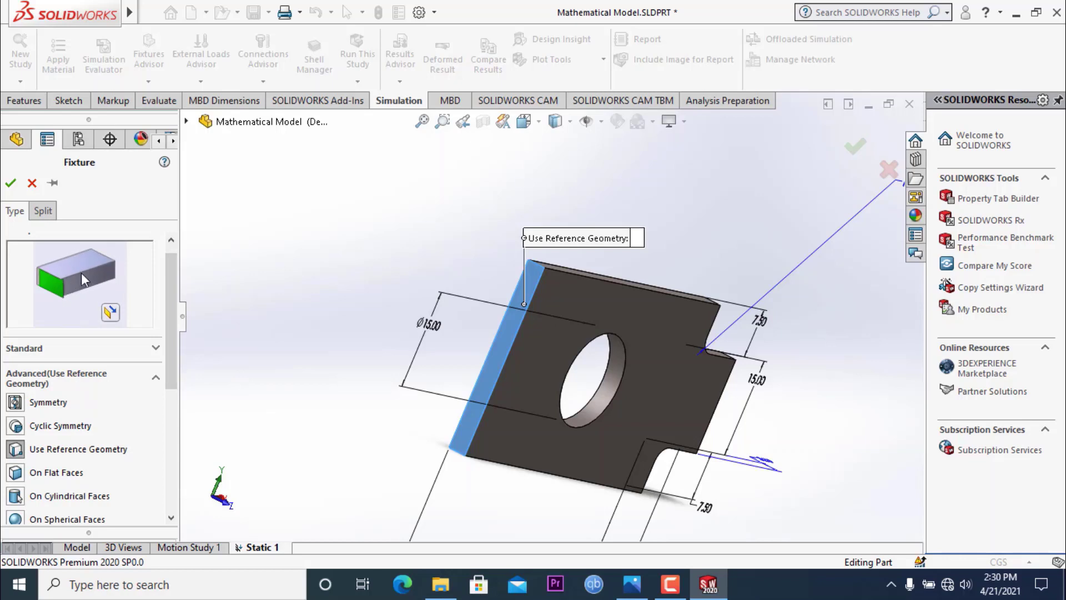
scroll(167, 340, "up", 1)
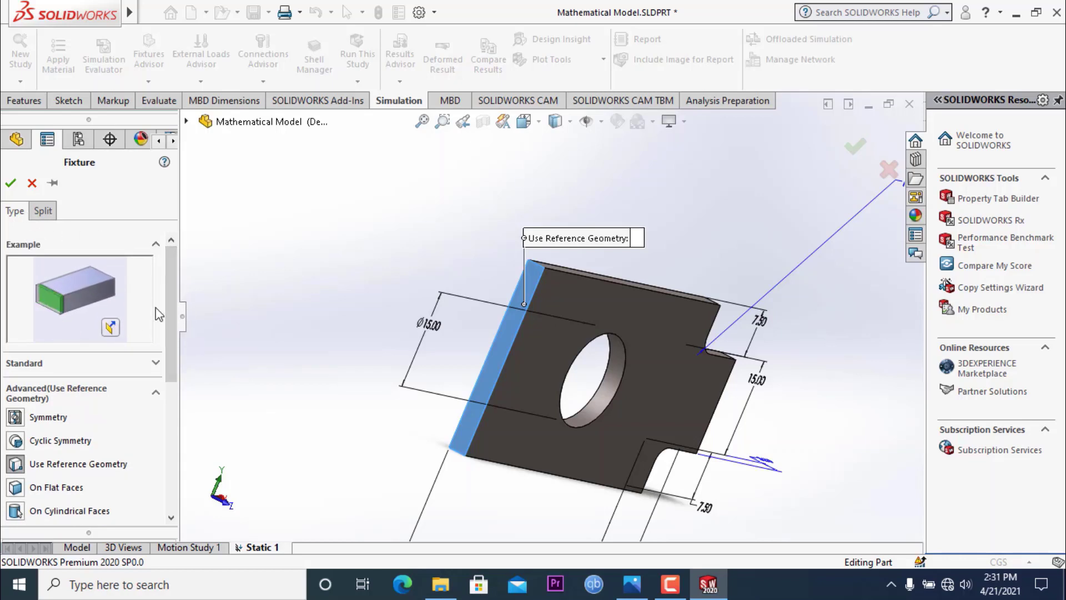
left_click(156, 362)
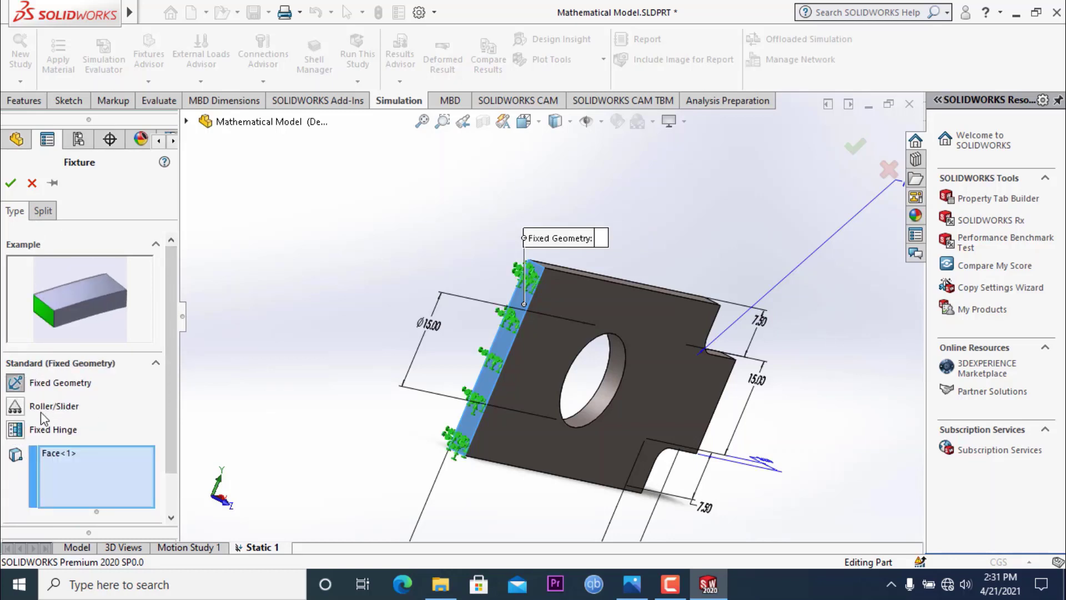
left_click_drag(170, 329, 171, 371)
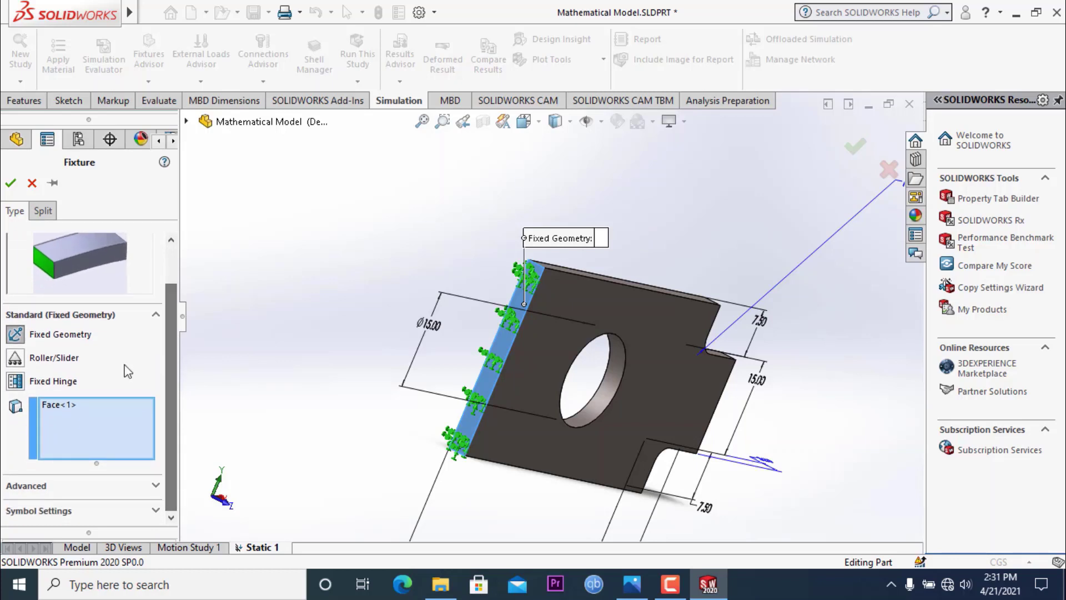
left_click(155, 484)
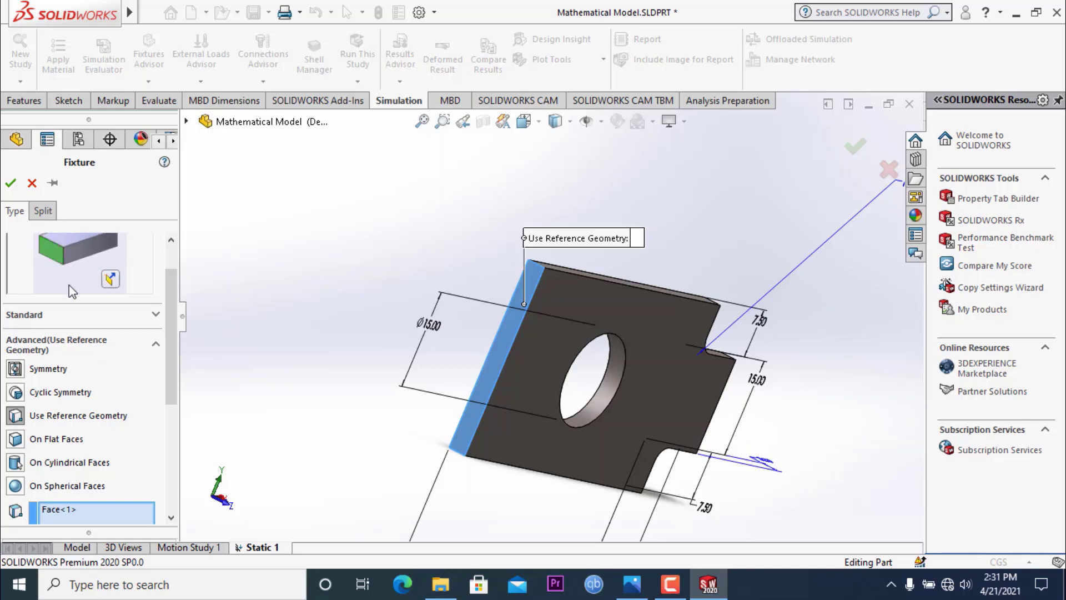
scroll(177, 343, "up", 1)
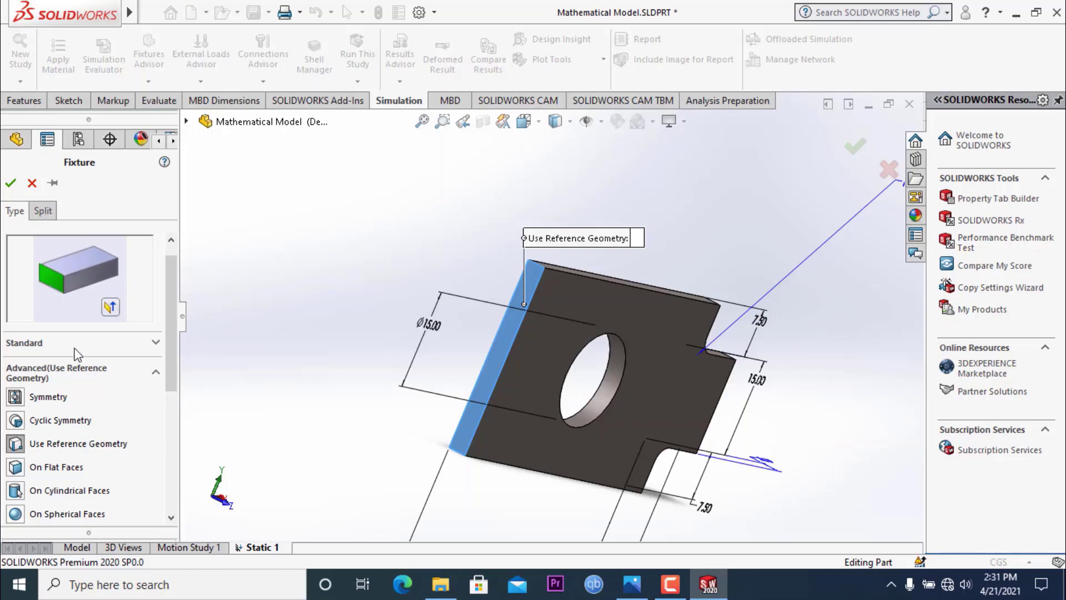
- Try the On Flat Faces fixture type on the plain end face and examine its example
left_click_drag(166, 359, 170, 395)
left_click(20, 391)
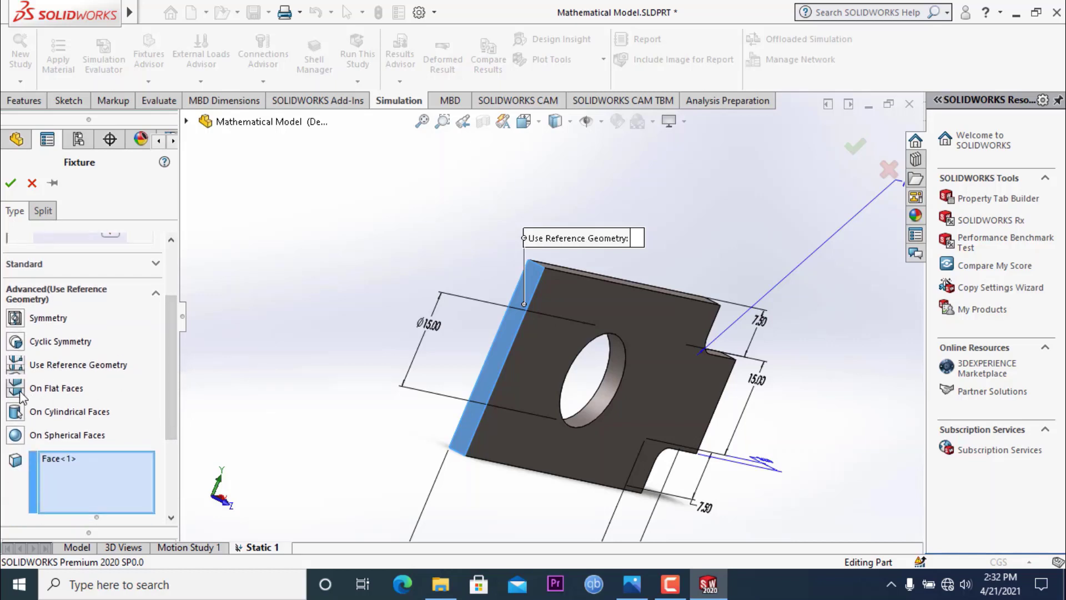
left_click_drag(171, 375, 178, 334)
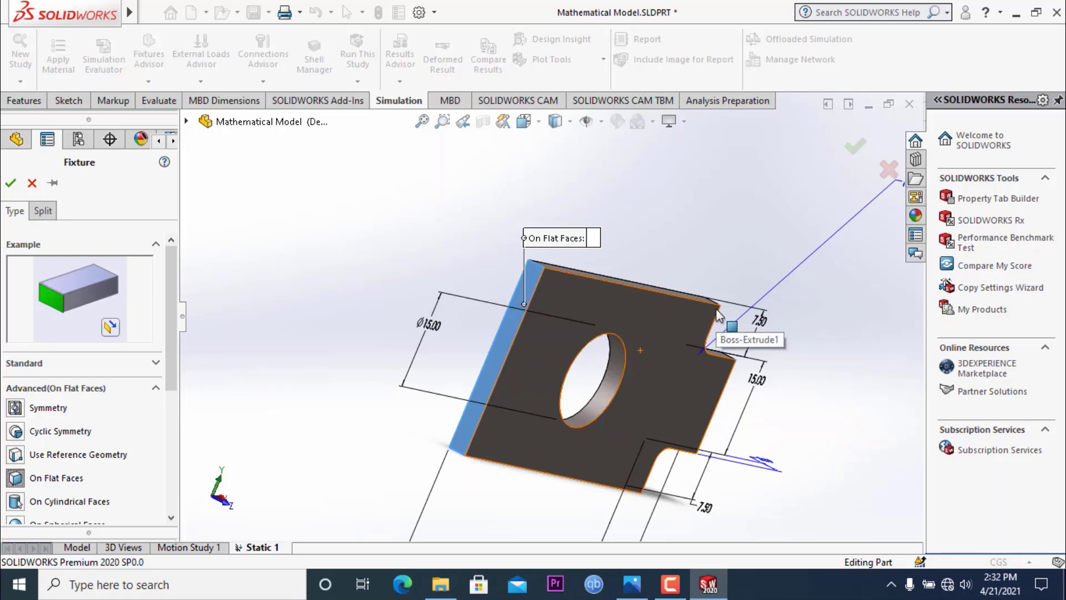
scroll(719, 316, "up", 4)
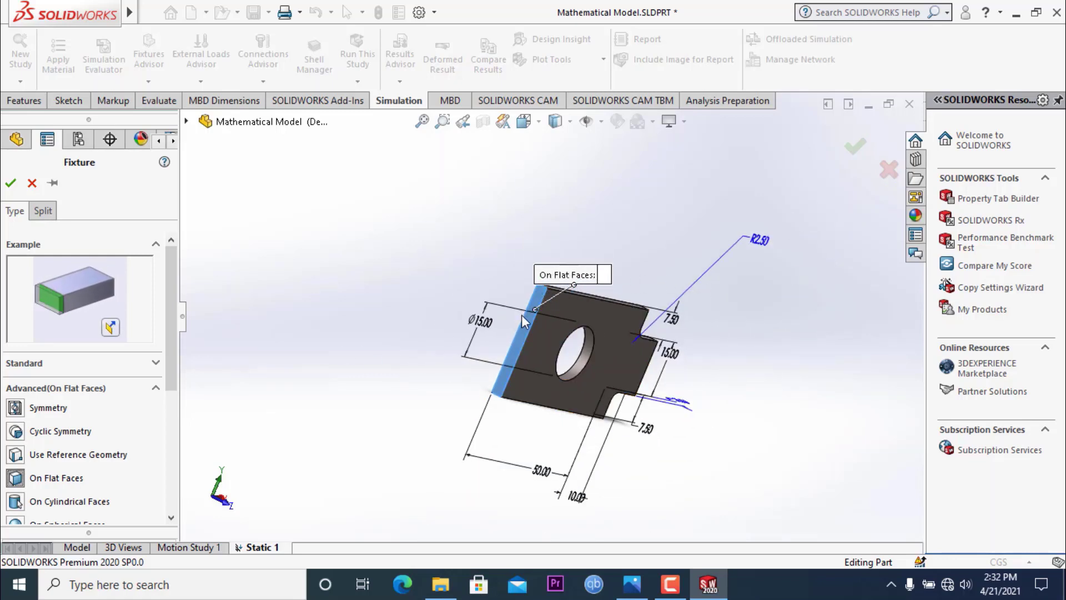
scroll(528, 337, "down", 2)
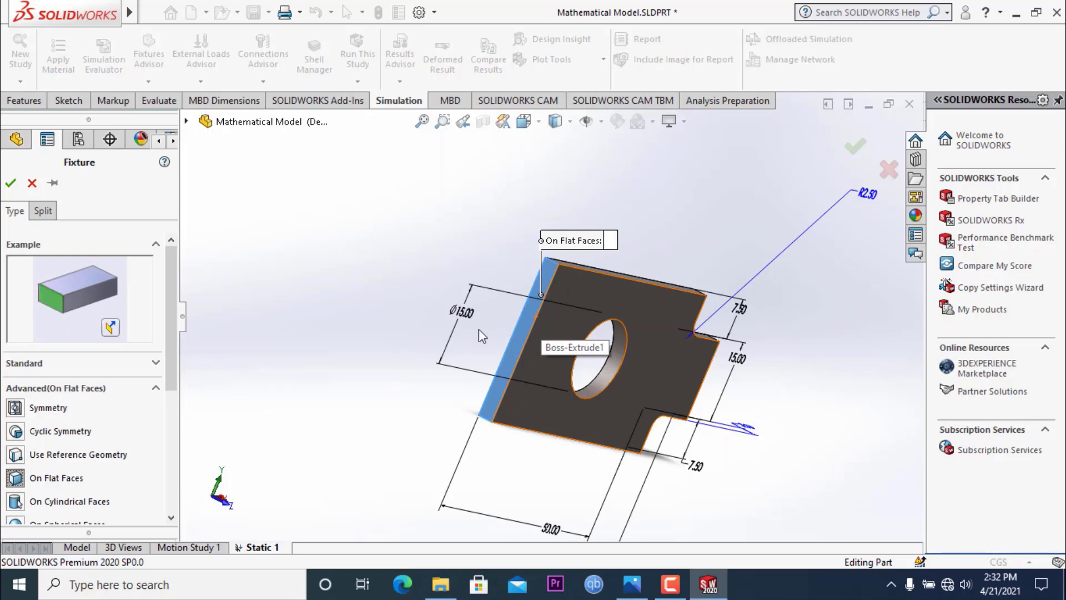
- Try the On Cylindrical Faces fixture type, review its example and translation settings, and cancel the fixture
left_click_drag(168, 342, 178, 321)
left_click(15, 415)
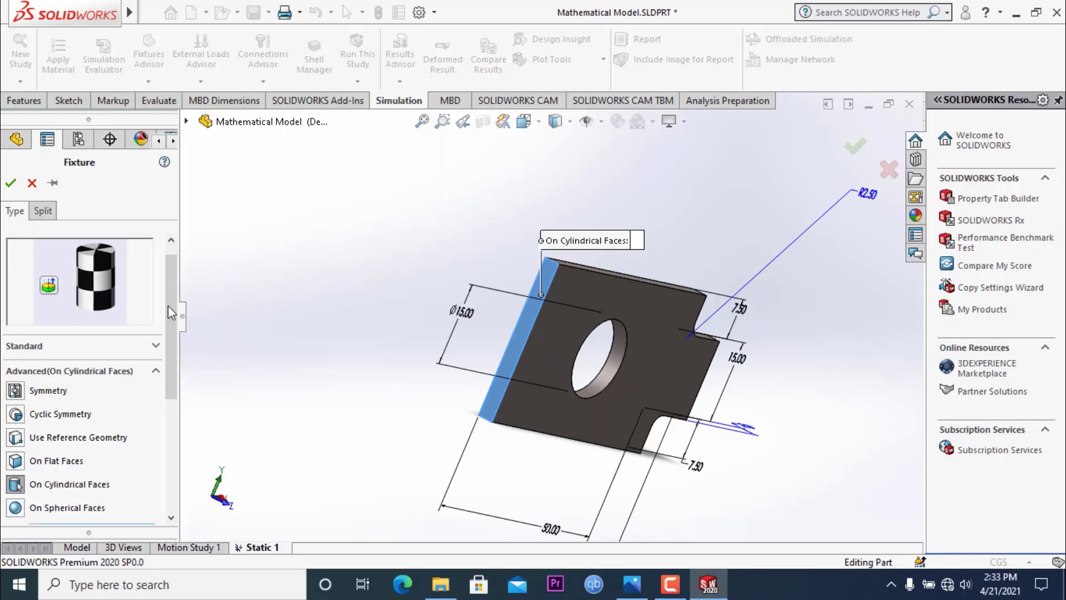
scroll(168, 305, "down", 1)
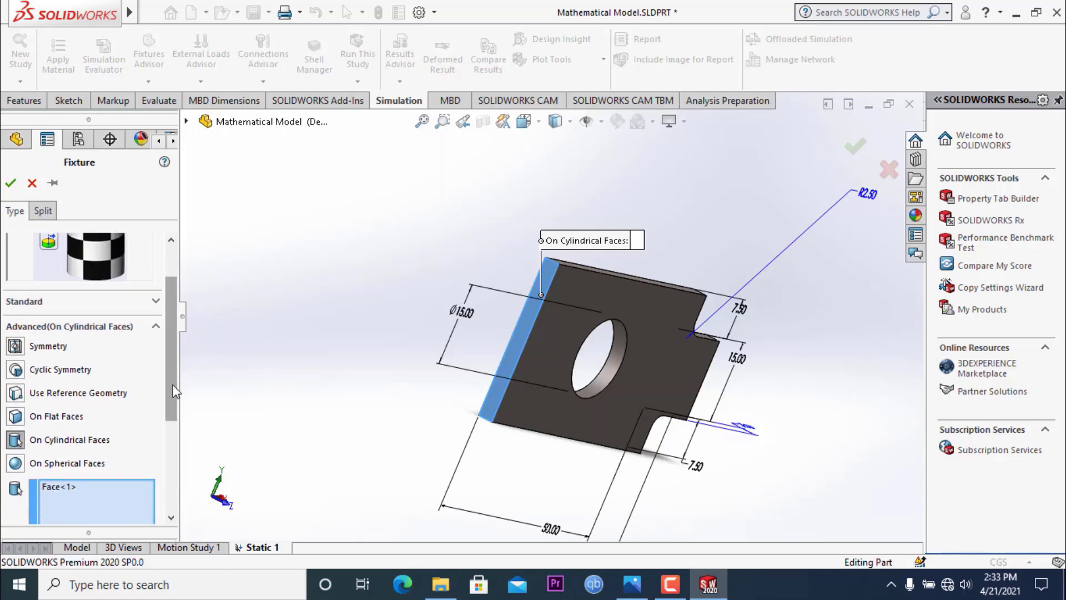
left_click_drag(174, 390, 169, 431)
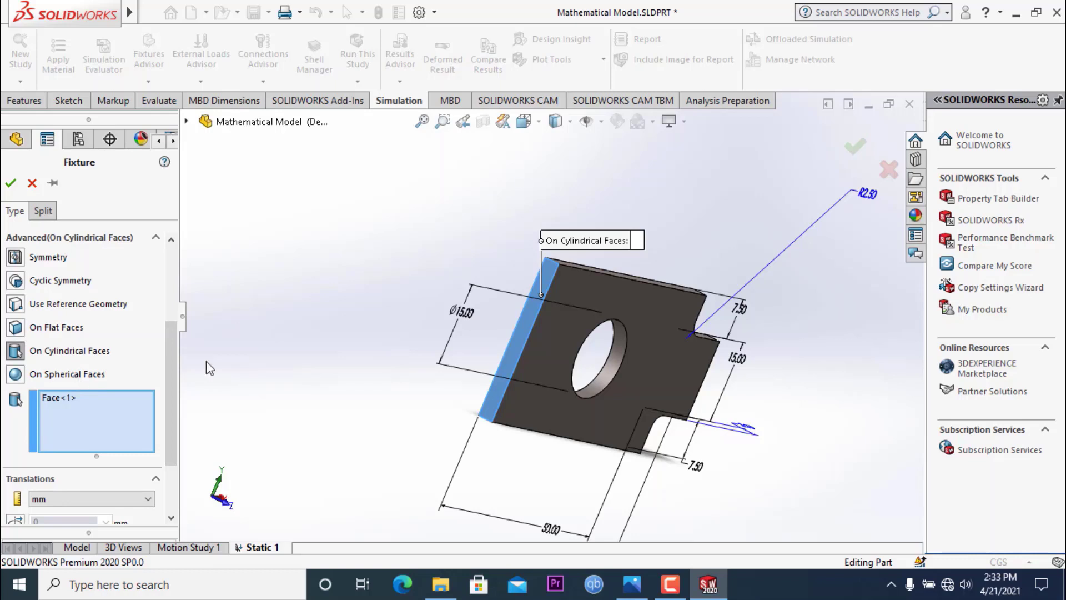
scroll(175, 341, "up", 2)
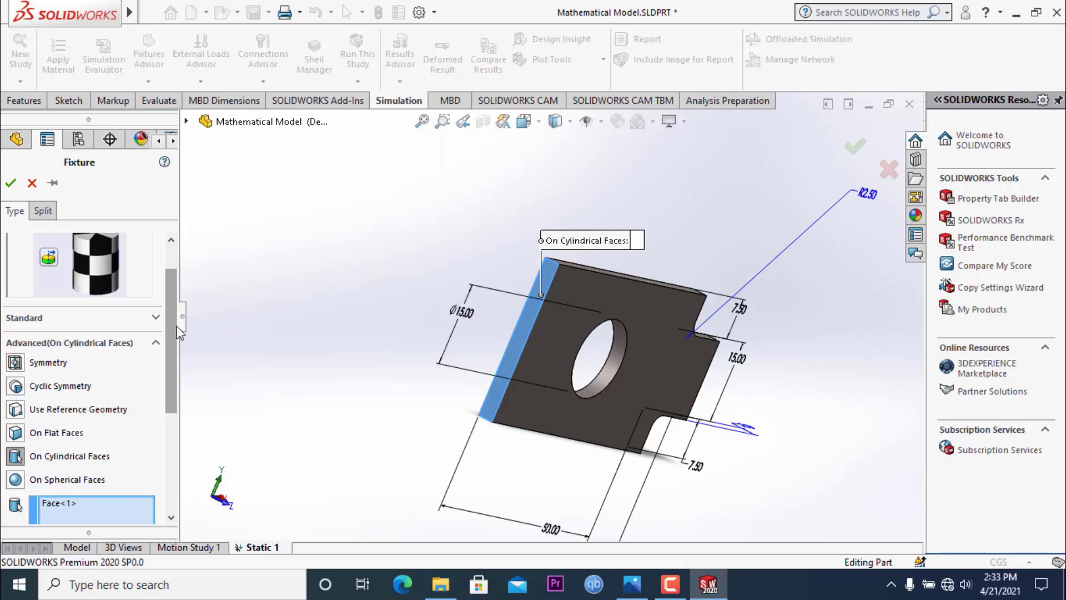
mouse_move(177, 329)
left_mouse_down()
mouse_move(165, 355)
mouse_move(171, 441)
mouse_move(177, 308)
left_mouse_up()
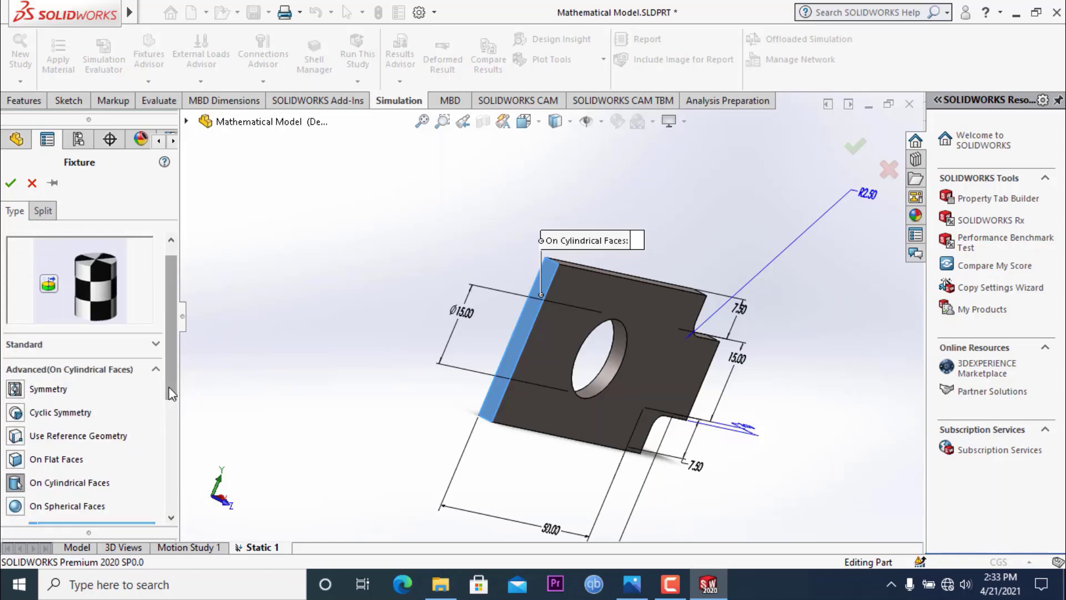
scroll(172, 395, "down", 1)
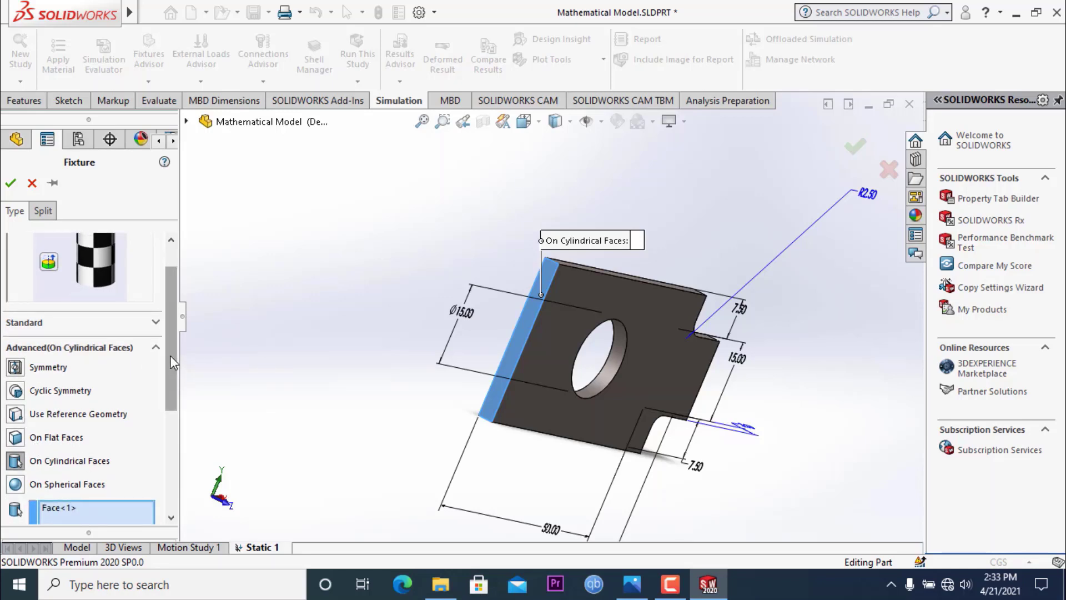
left_click_drag(170, 355, 171, 339)
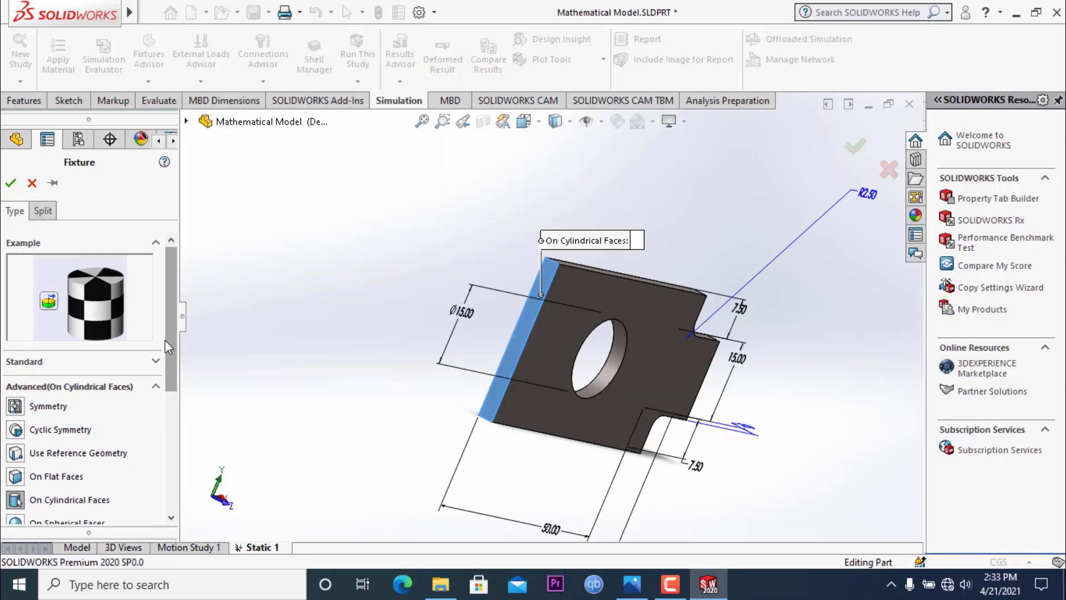
left_click(32, 183)
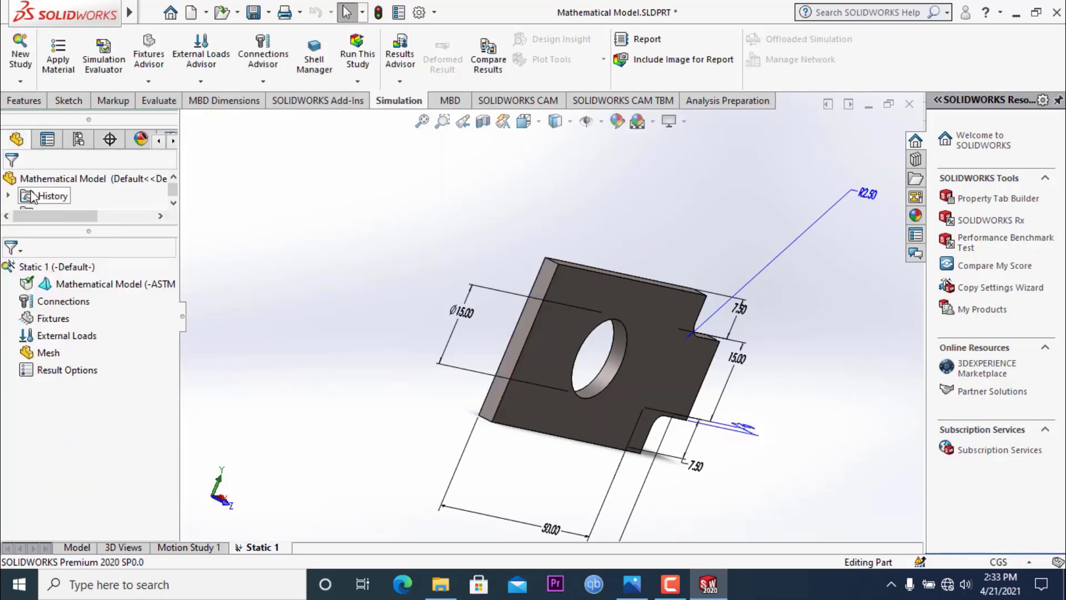
- Apply a Fixed Geometry fixture to the plate's plain end face opposite the notches
left_click(149, 82)
left_click(170, 116)
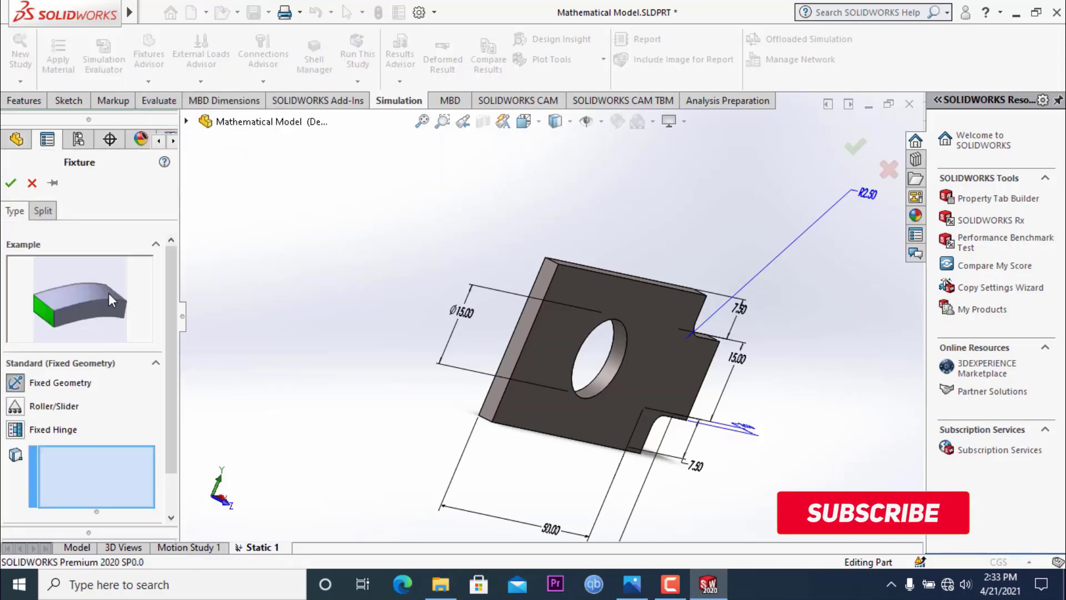
left_click(547, 303)
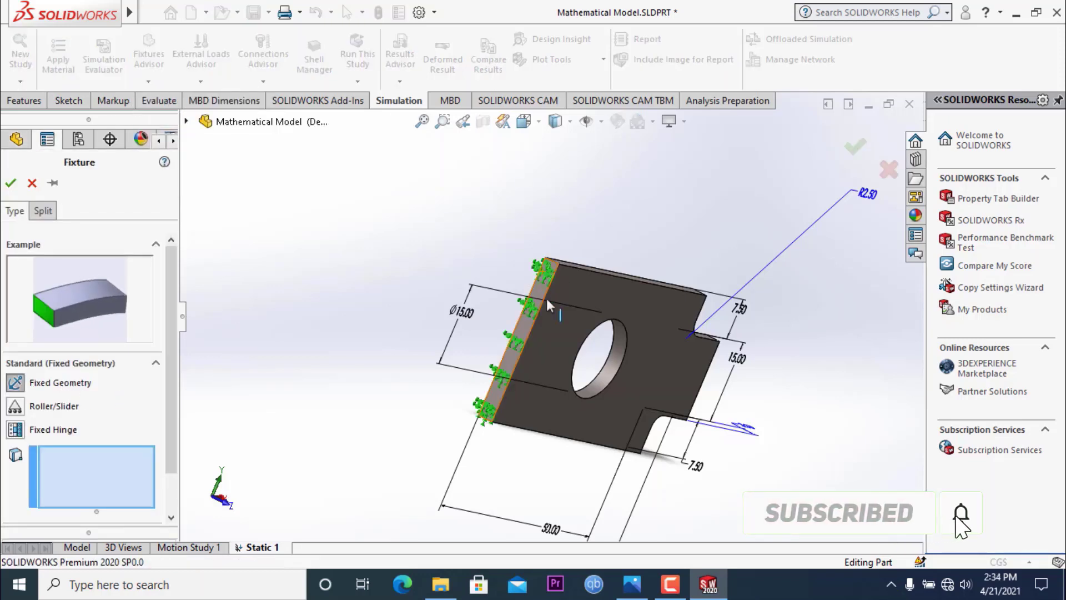
left_click(524, 327)
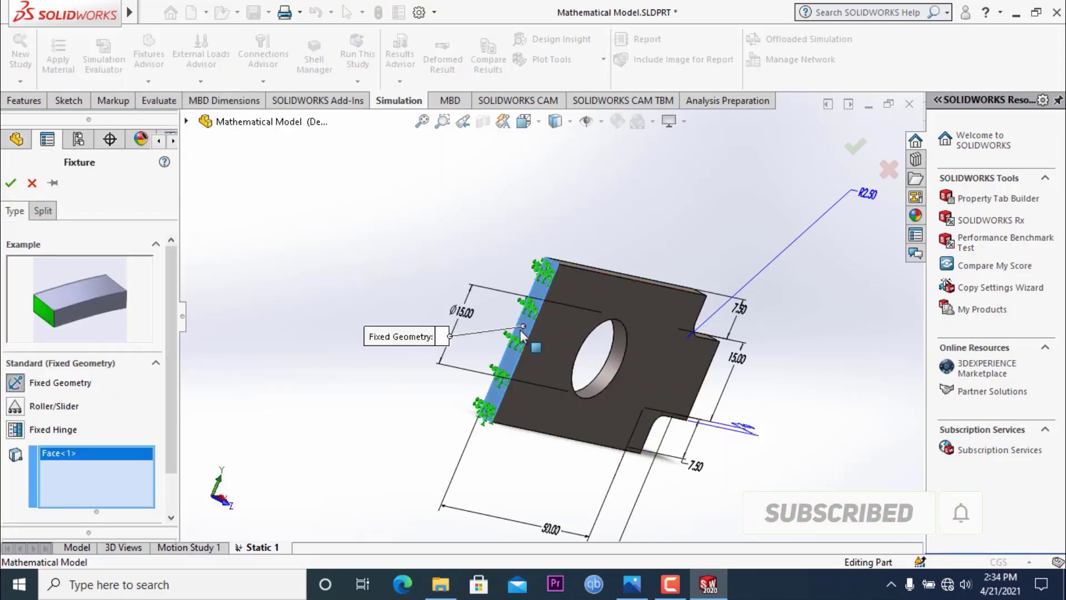
left_click(12, 184)
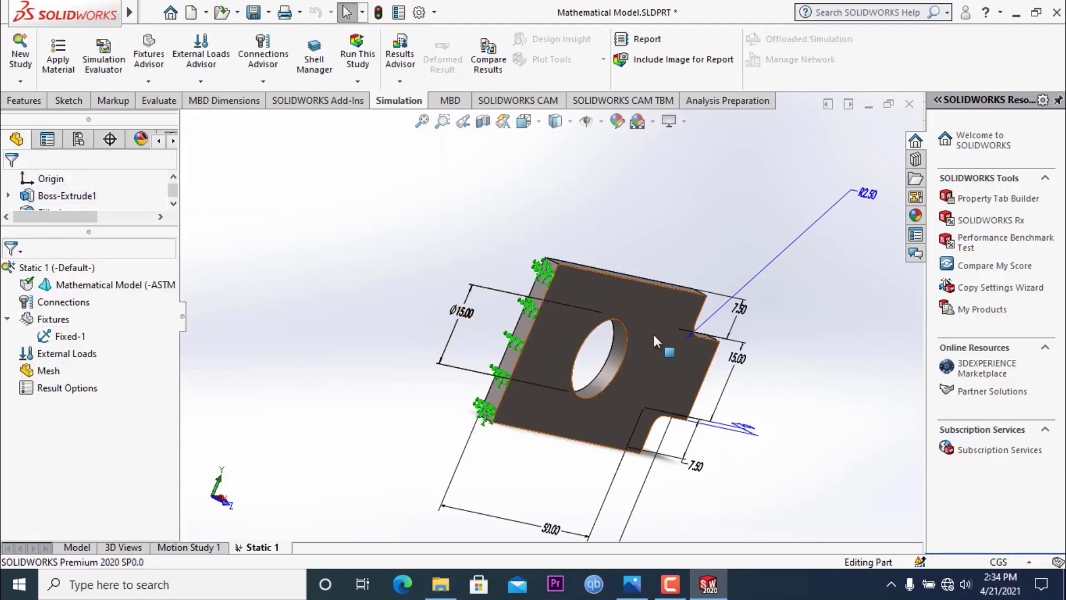
middle_click_drag(592, 205, 551, 198)
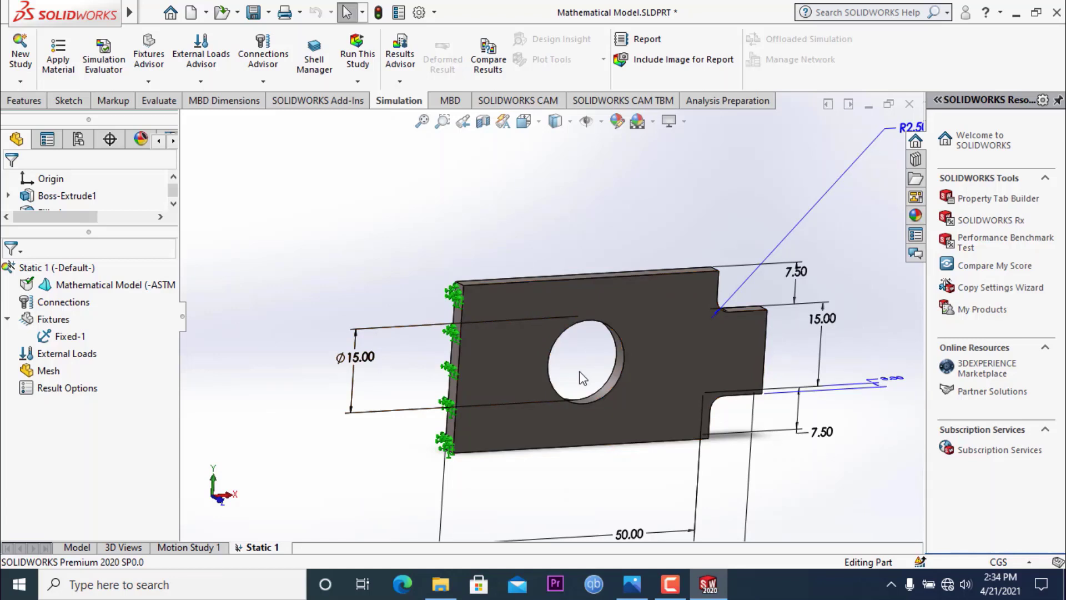
middle_click_drag(582, 372, 607, 343)
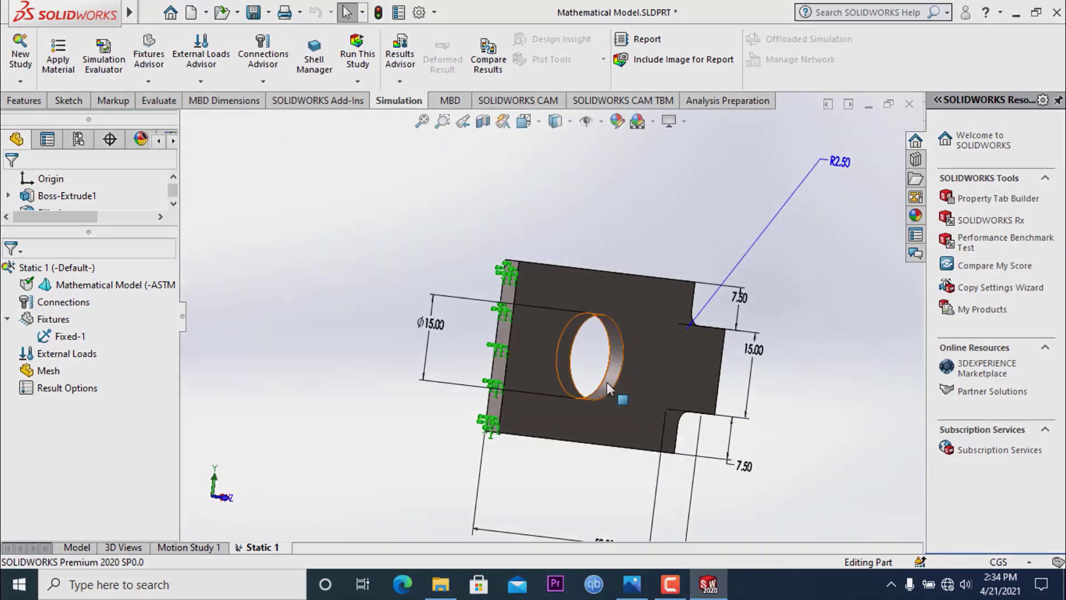